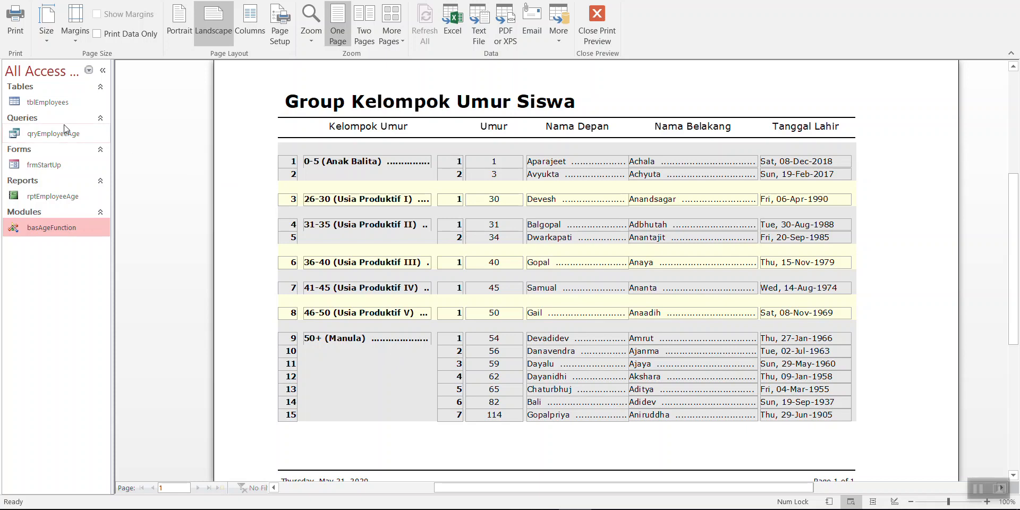
Open the tblEmployees table and display its design as read-only.
left_click(58, 104)
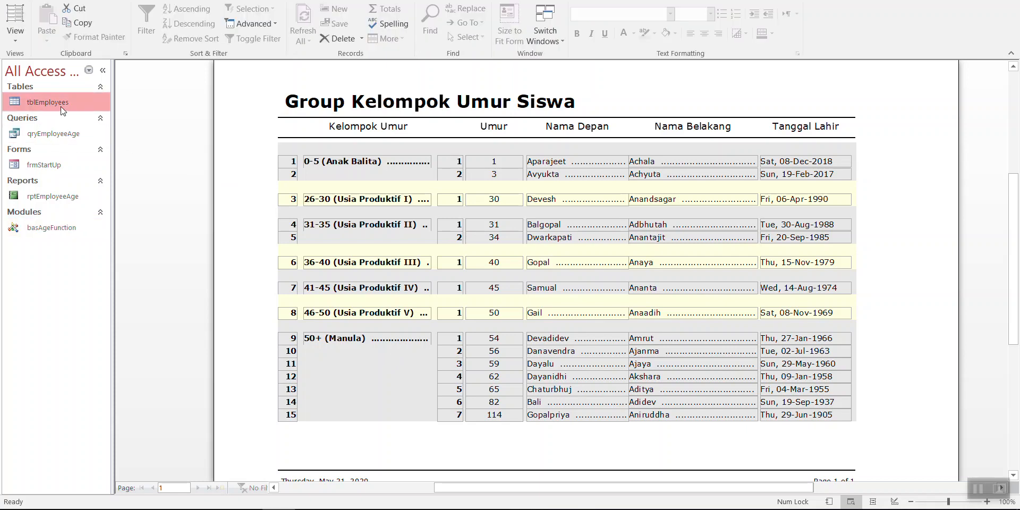
double_click(75, 100)
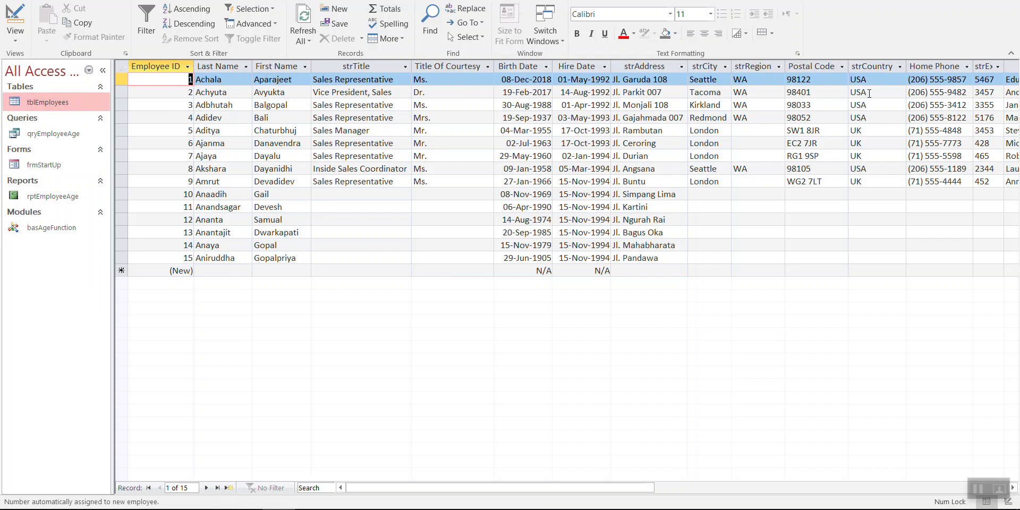
left_click(18, 21)
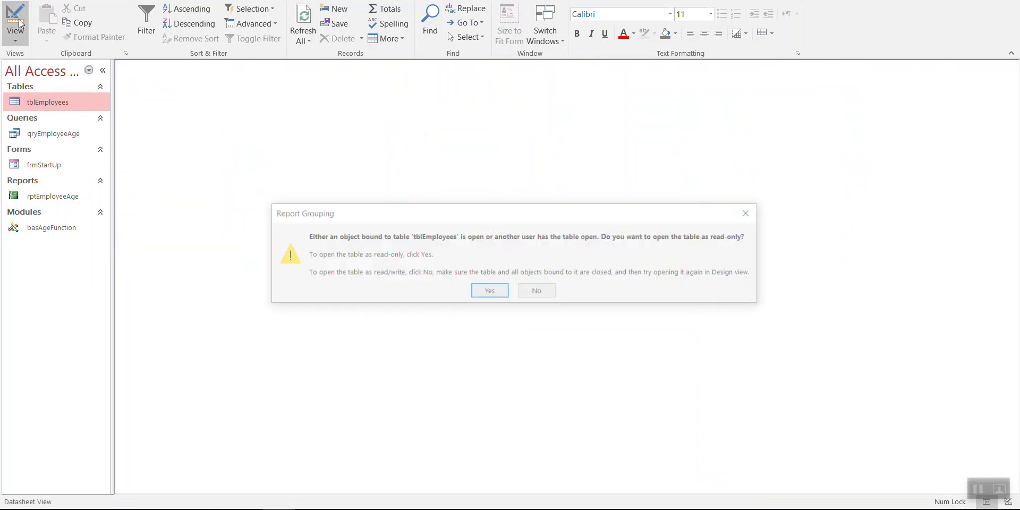
left_click(509, 299)
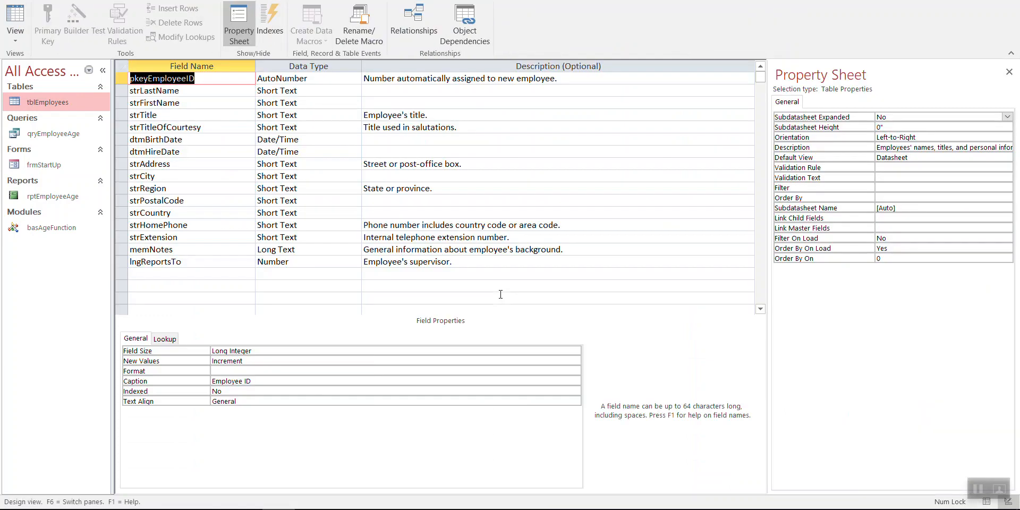
Examine the field names and data types of tblEmployees, comparing strExtension and memNotes, and return to the table's records.
left_click(182, 90)
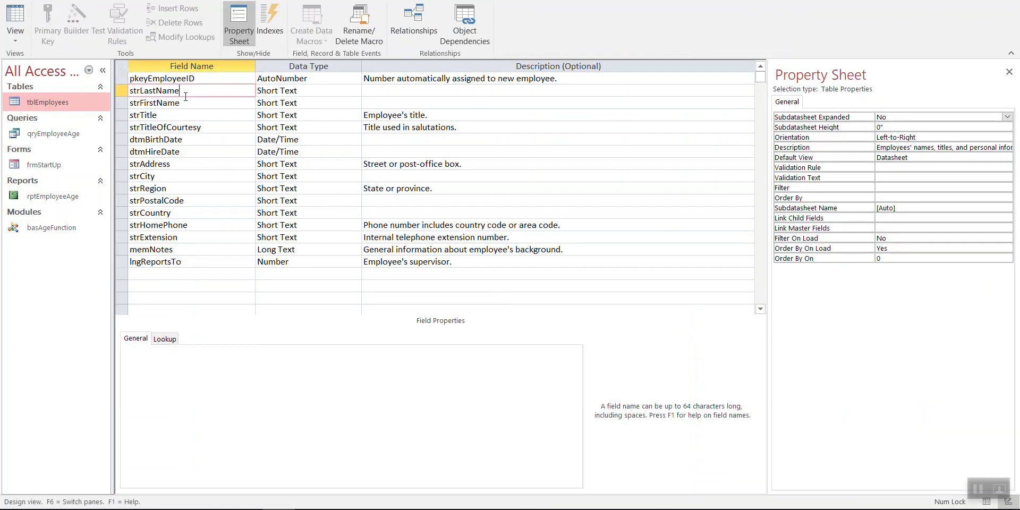
scroll(200, 165, "down", 2)
scroll(201, 170, "up", 2)
scroll(201, 170, "down", 2)
scroll(201, 170, "up", 2)
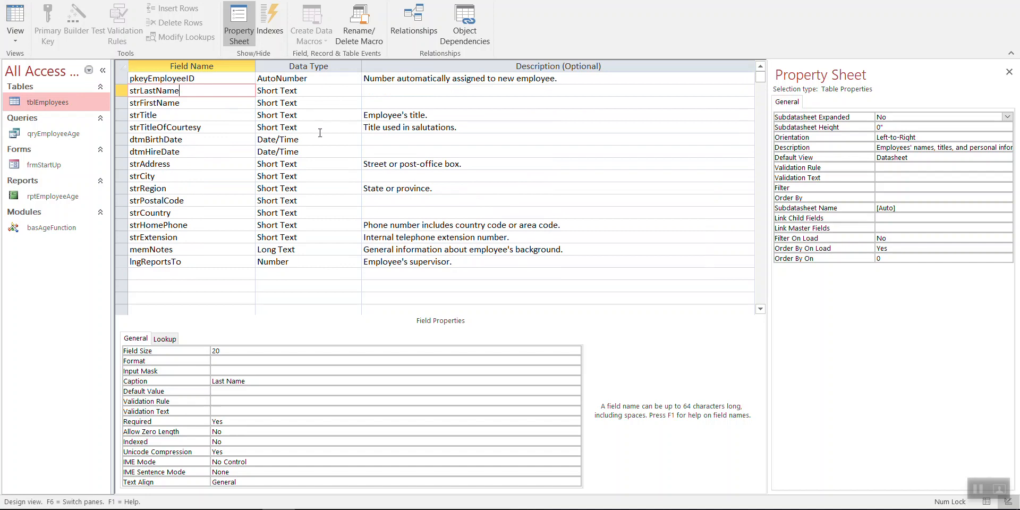
left_click(313, 249)
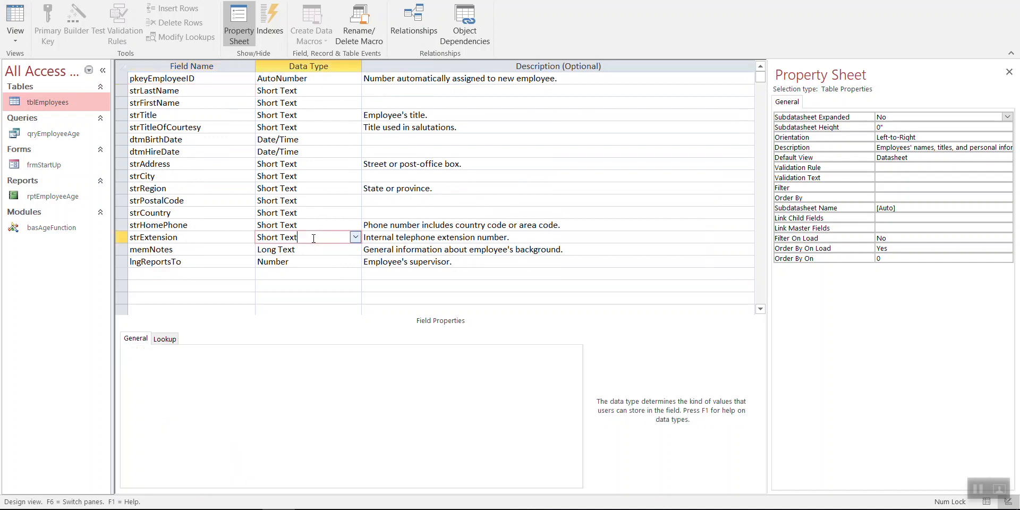
left_click(307, 259)
left_click(316, 238)
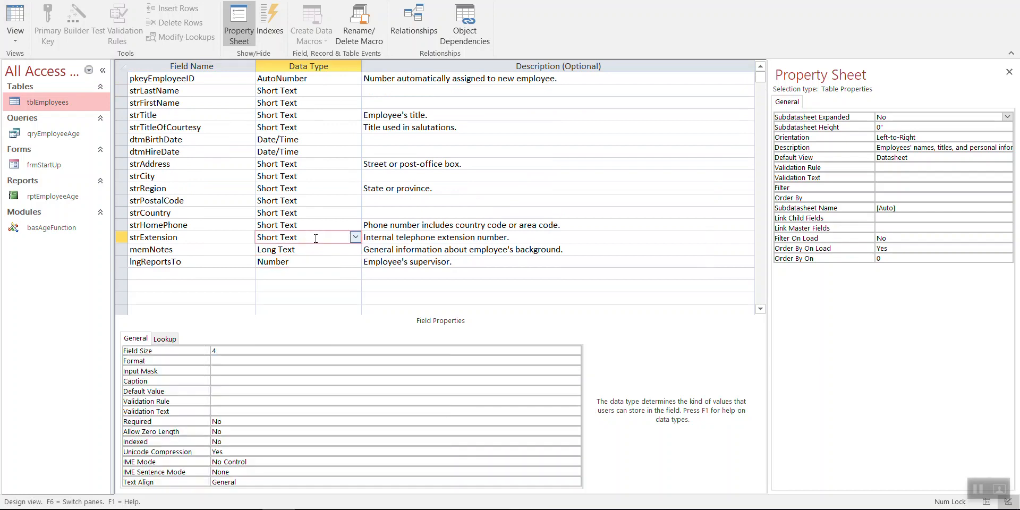
left_click(310, 249)
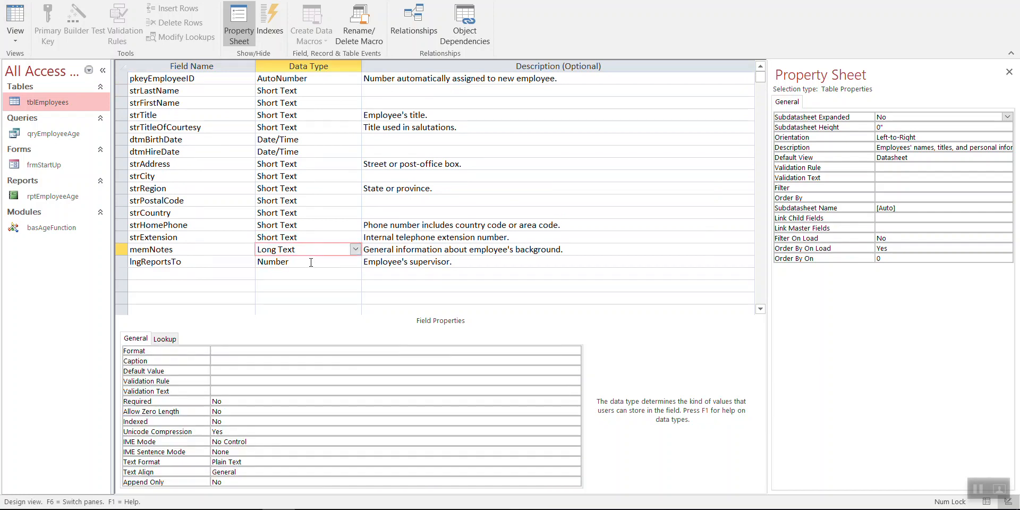
left_click(313, 237)
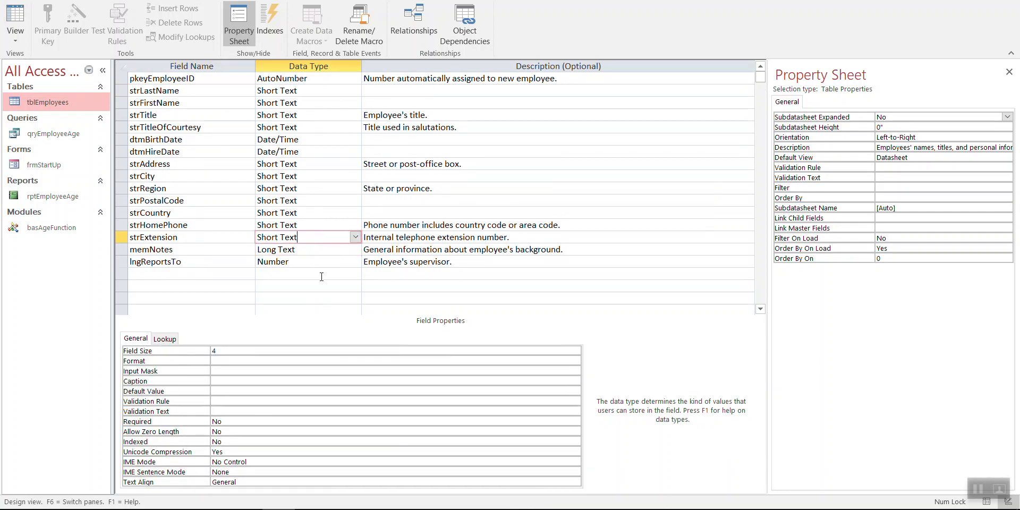
left_click(316, 251)
left_click(314, 237)
left_click(309, 250)
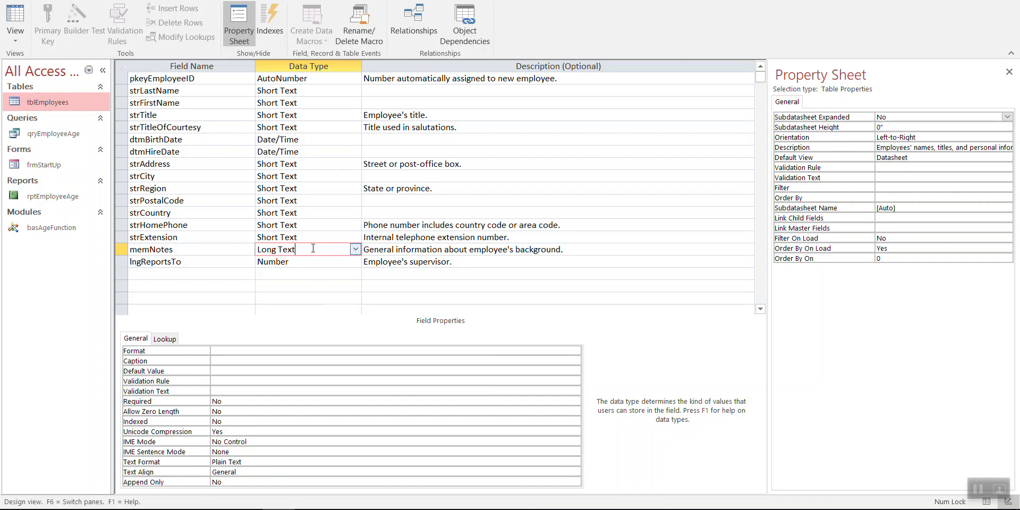
left_click(312, 261)
left_click(313, 248)
left_click(26, 19)
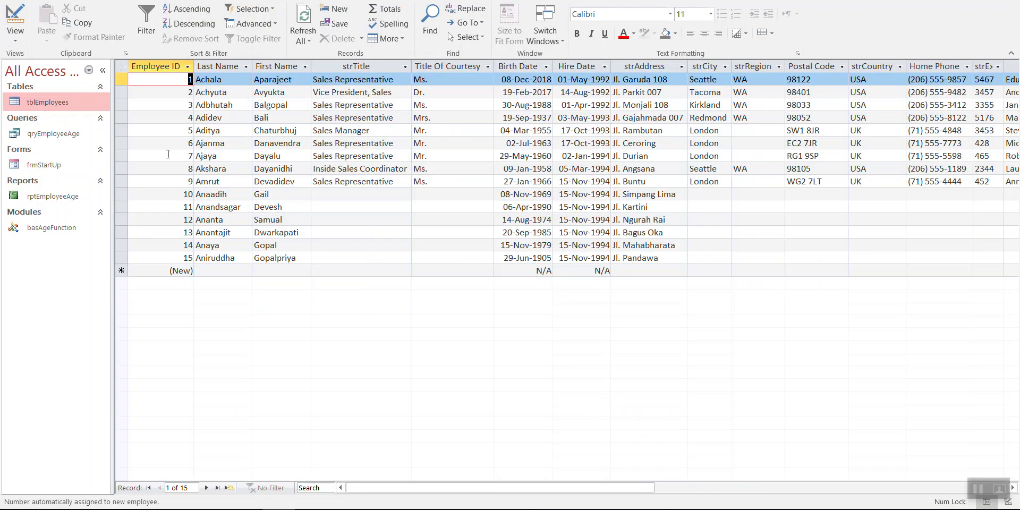
Open the rptEmployeeAge report in Design view and open its record source query in the query builder.
double_click(64, 197)
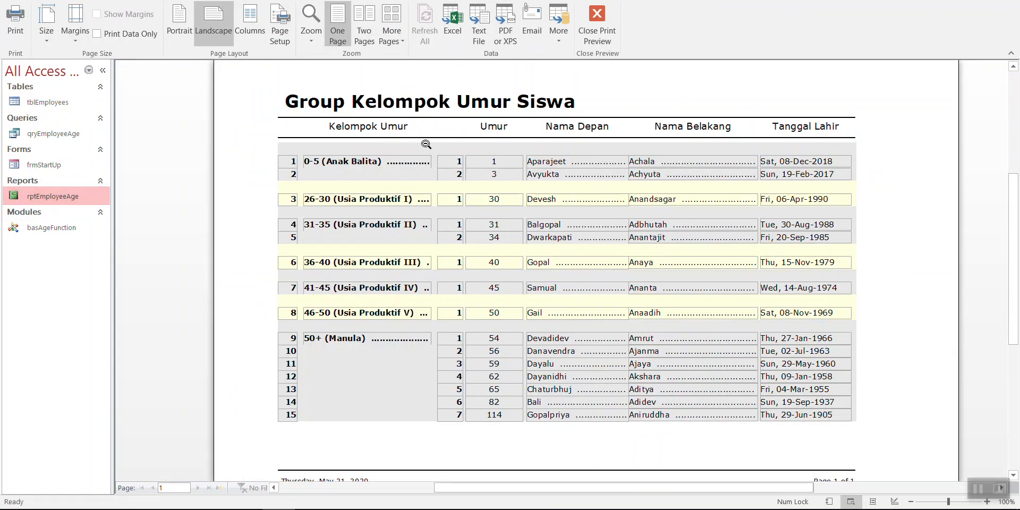
right_click(323, 122)
left_click(276, 159)
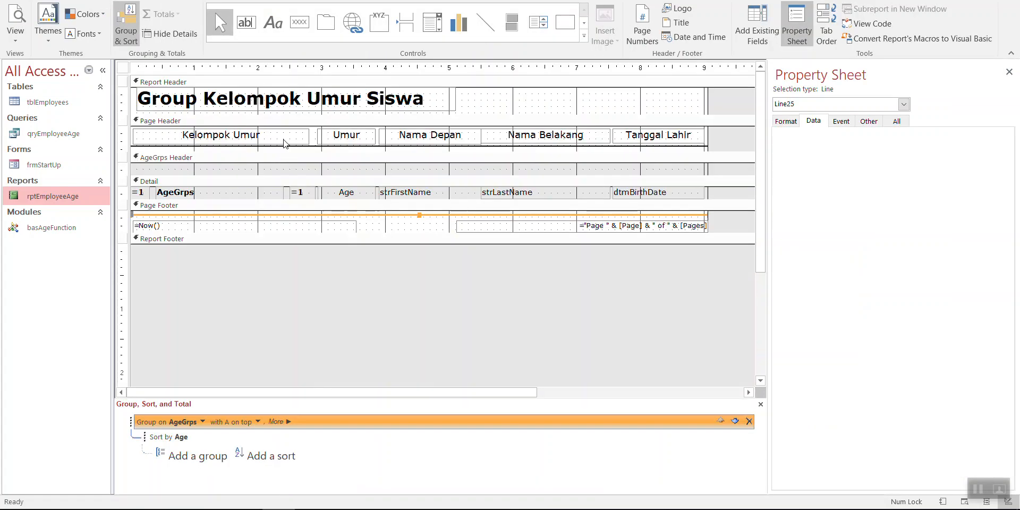
left_click(123, 68)
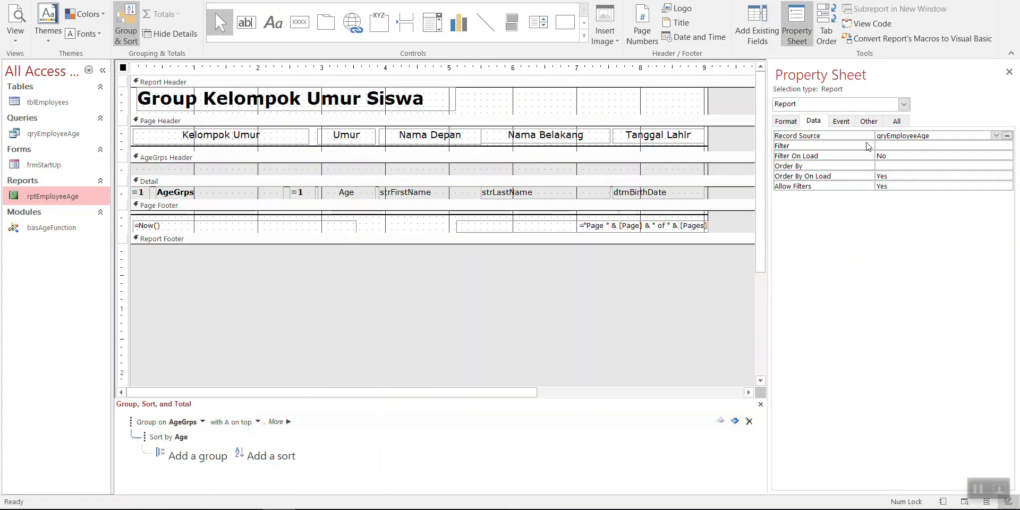
left_click(1006, 135)
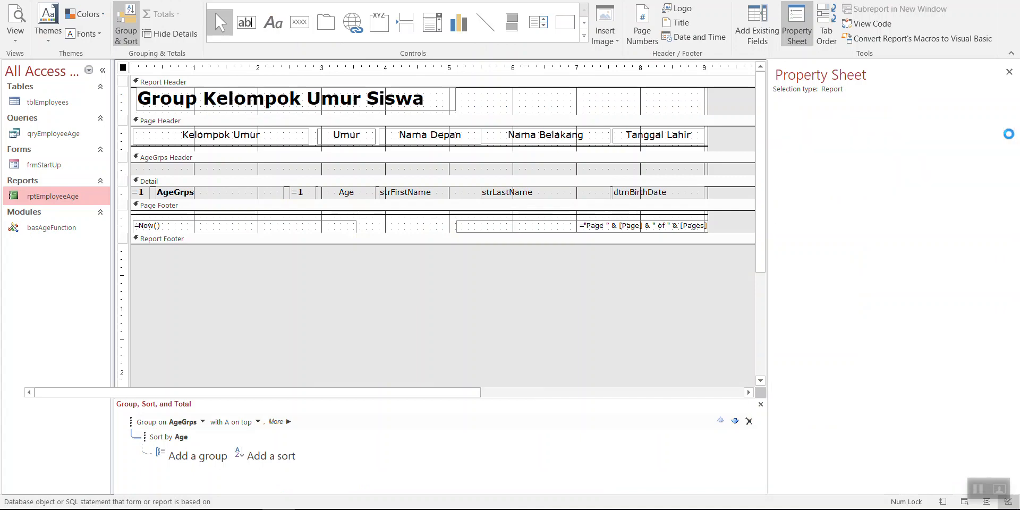
Enlarge the query designer's table area and the tblEmployees field list so that more fields fit.
left_click_drag(198, 115, 225, 168)
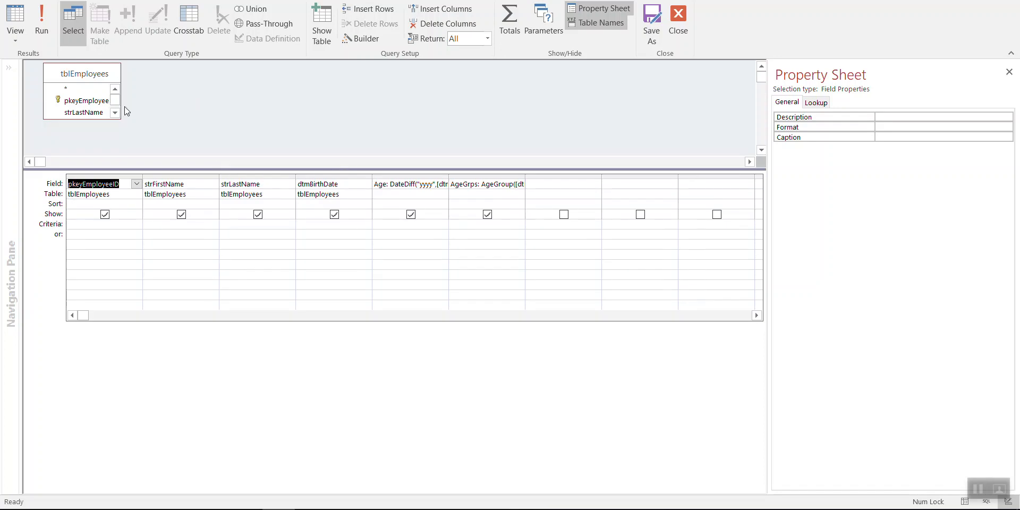
left_click(128, 196)
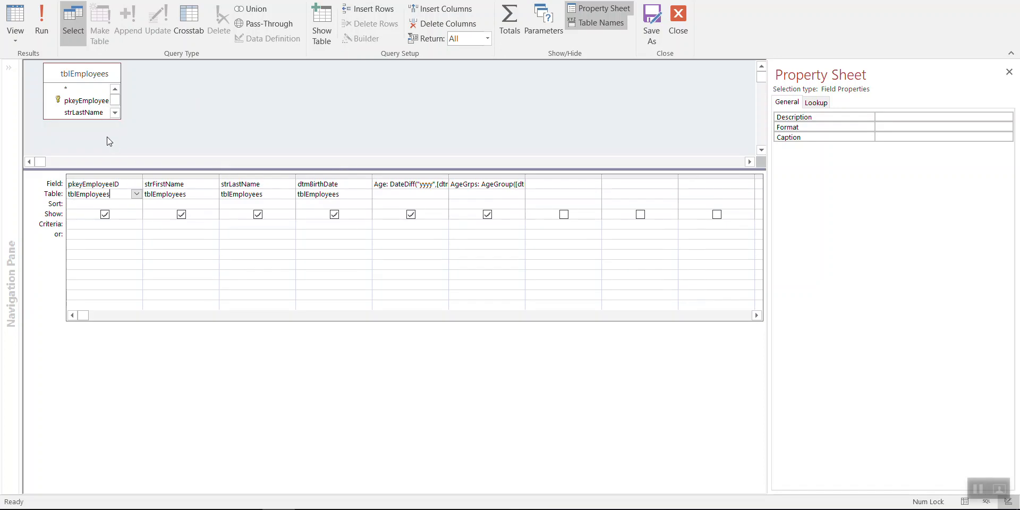
left_click_drag(105, 169, 105, 201)
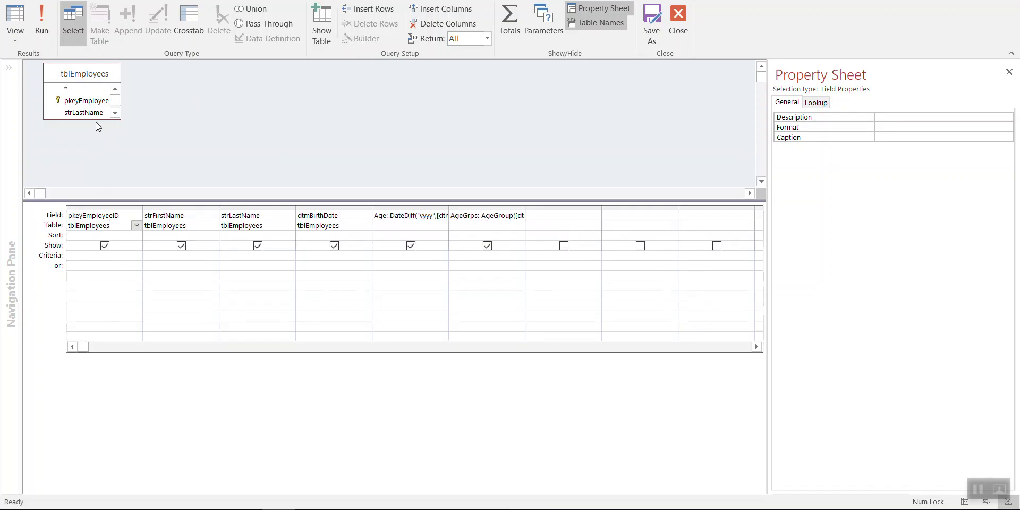
left_click_drag(112, 119, 132, 144)
Check which tables are available for the query and close the Show Table dialog without adding any.
left_click(199, 113)
right_click(199, 114)
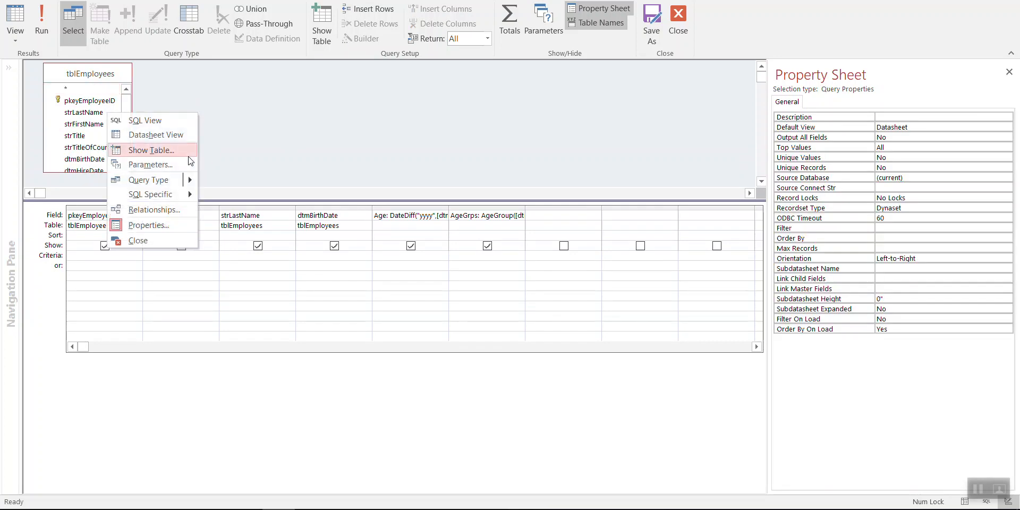
left_click(183, 151)
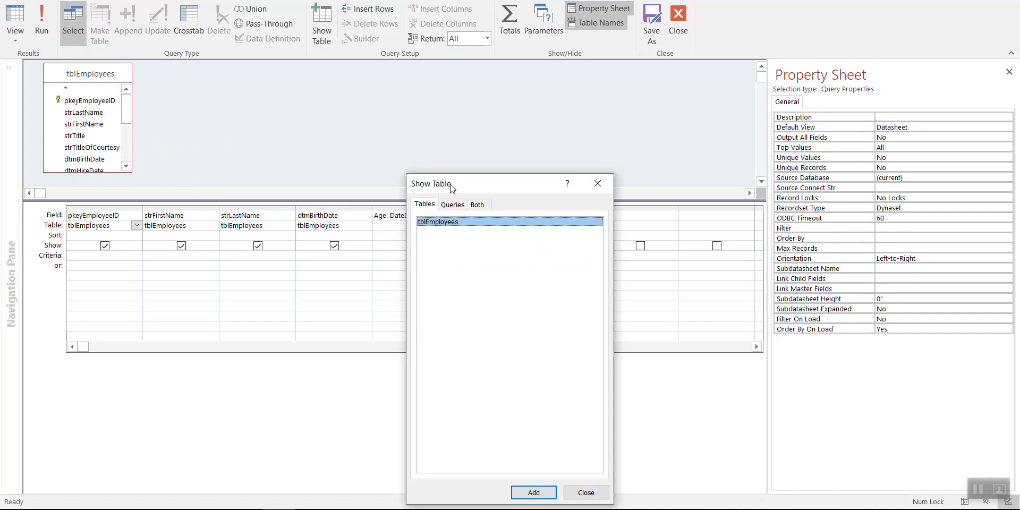
left_click_drag(451, 189, 432, 101)
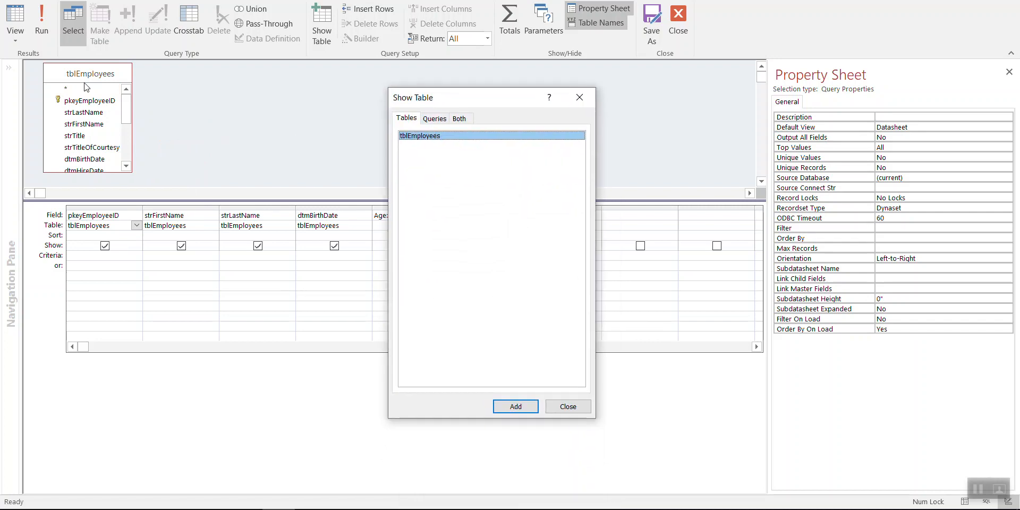
left_click(567, 407)
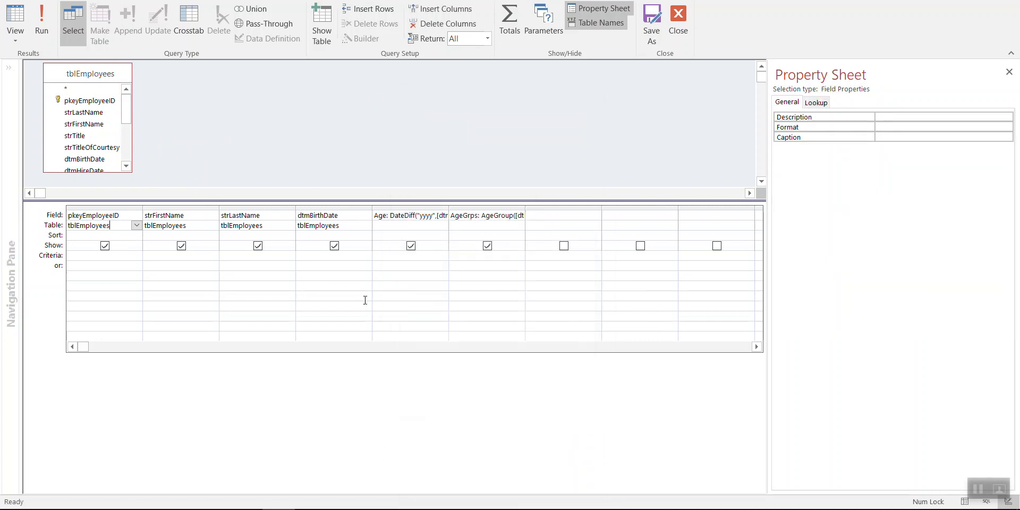
Try adding the strLastName field to the first empty column of the query grid and remove it again.
left_click_drag(95, 114, 568, 213)
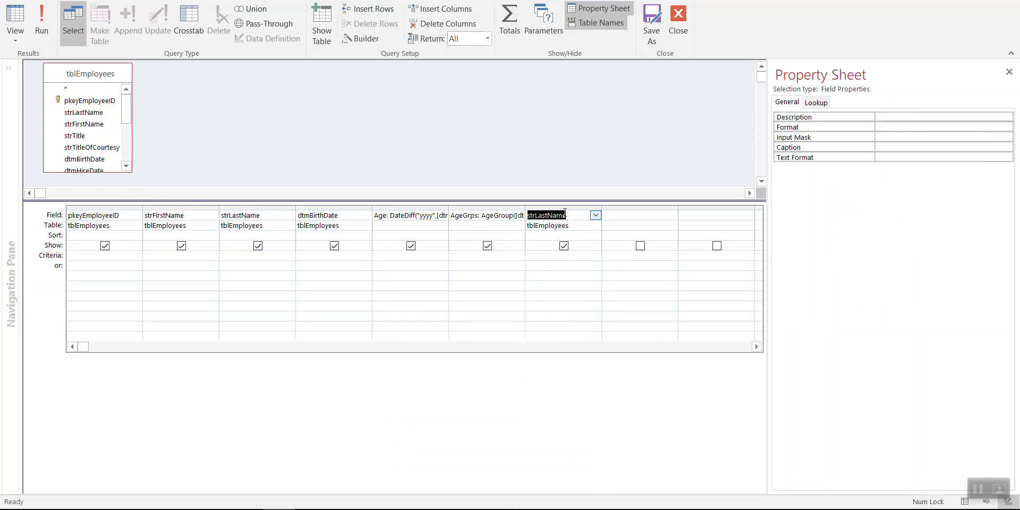
key("Delete")
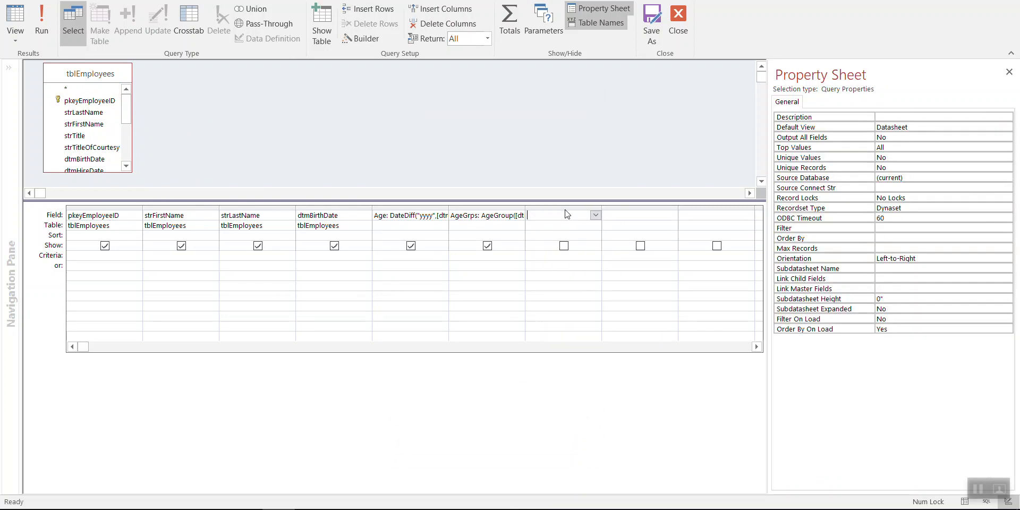
Widen the AgeGrps and Age columns to fit their expressions and view the Age expression in the Zoom box.
double_click(525, 210)
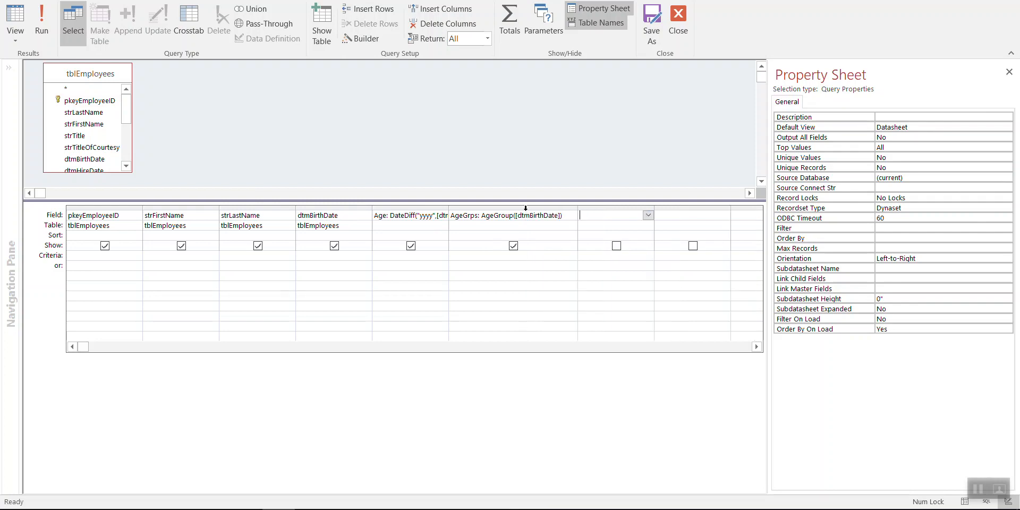
double_click(448, 209)
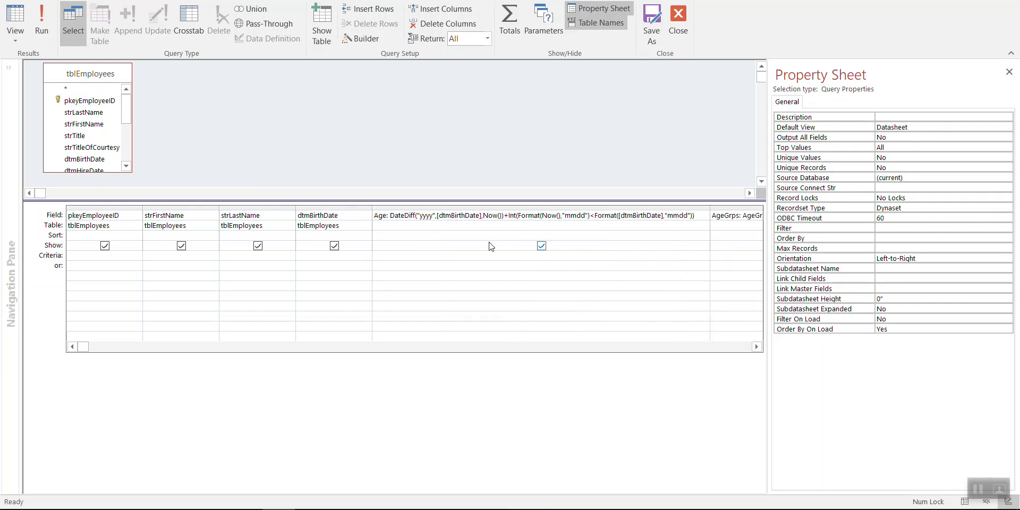
right_click(388, 217)
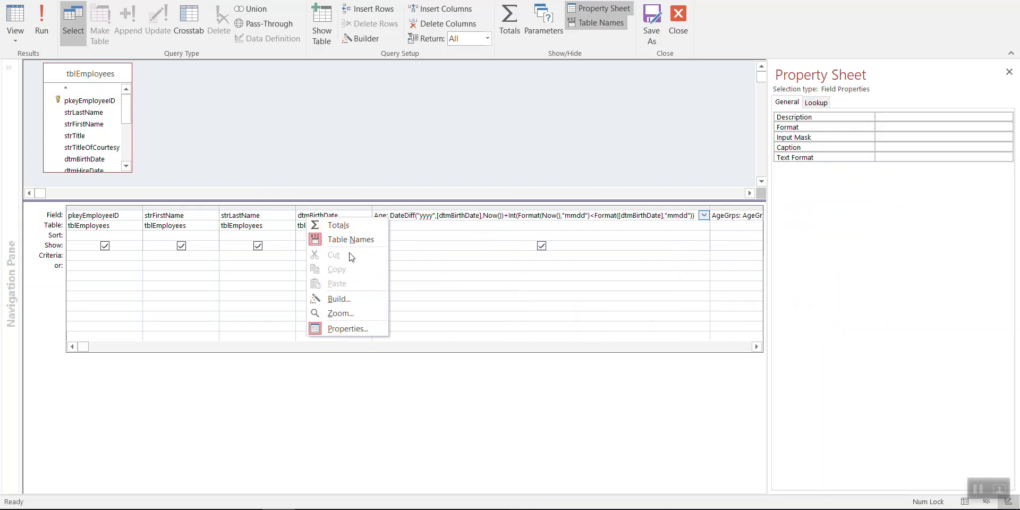
left_click(340, 313)
left_click(436, 171)
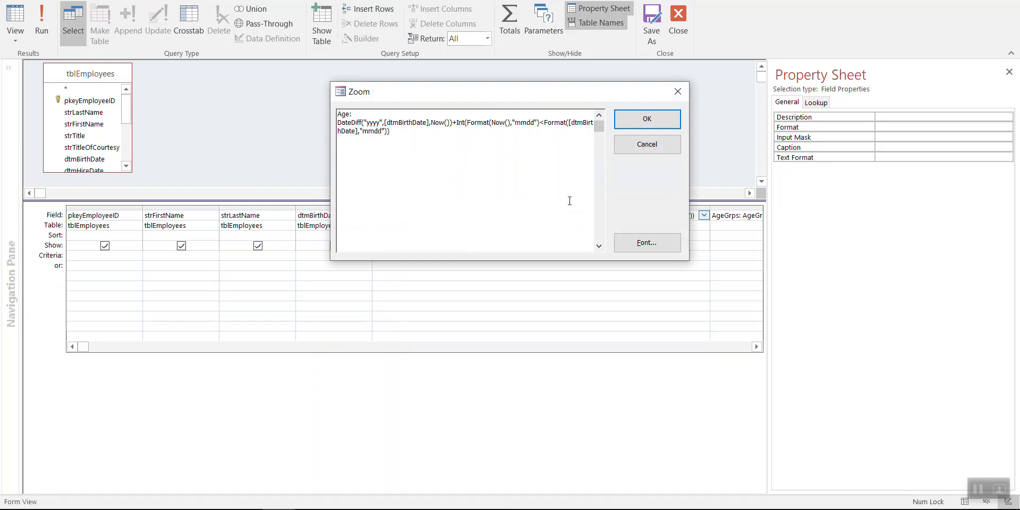
left_click_drag(461, 145, 308, 102)
left_click(417, 138)
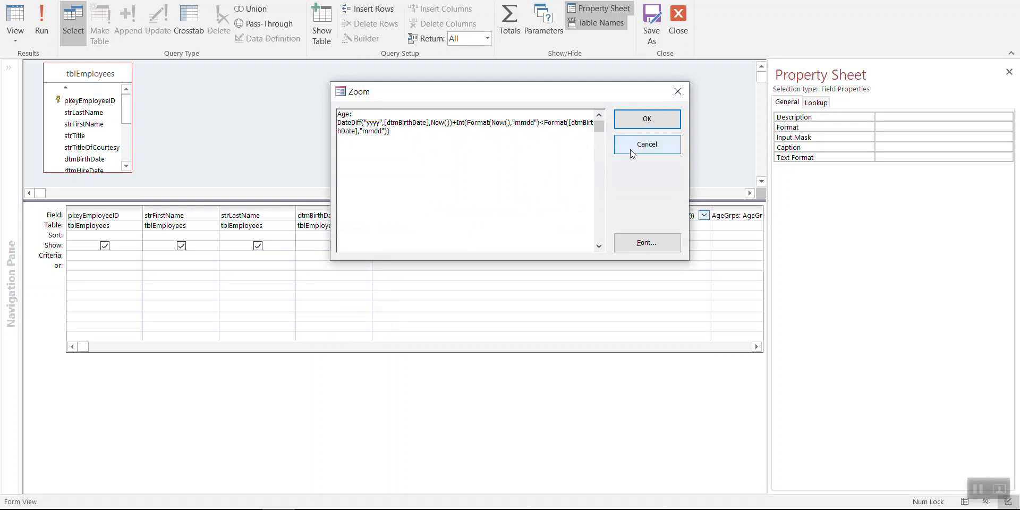
Set the Zoom box font size to 16, review the Age expression, and close the box without changes.
left_click(647, 243)
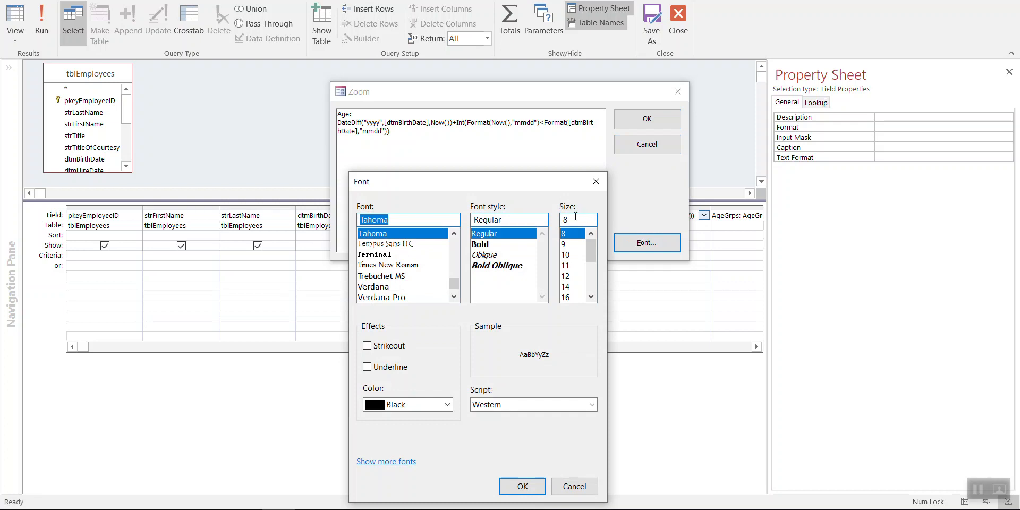
left_click(566, 297)
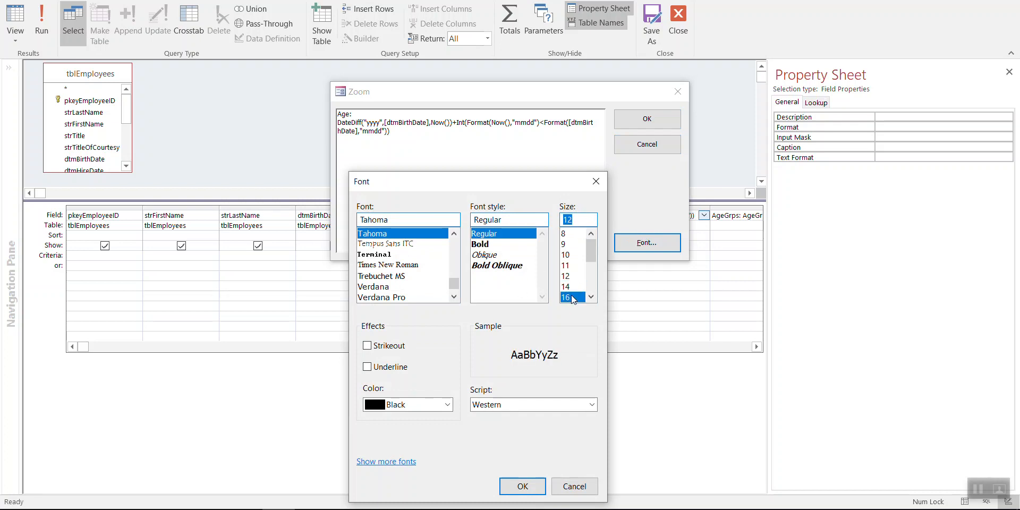
left_click(522, 486)
left_click(505, 198)
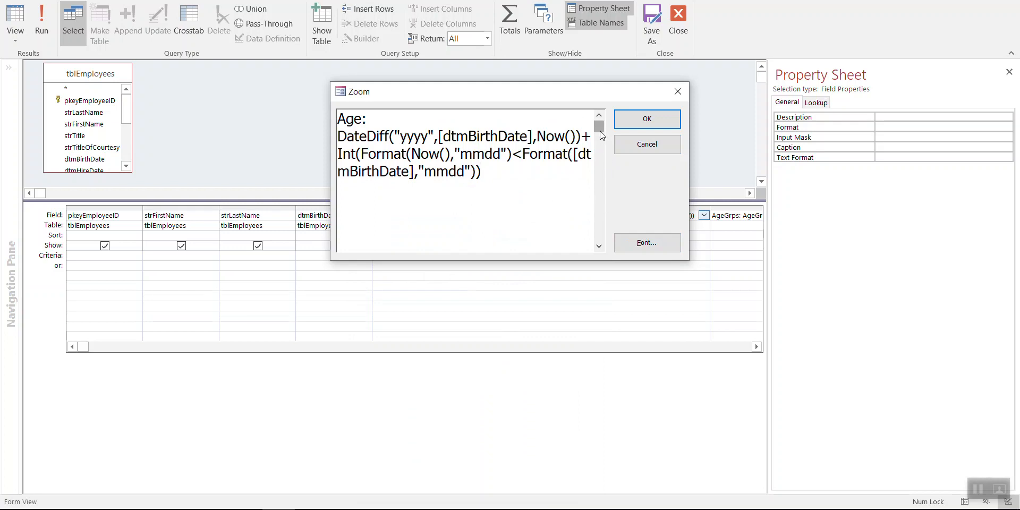
left_click_drag(482, 171, 339, 116)
left_click(532, 198)
left_click(648, 148)
Review the AgeGrps expression in the Zoom box and close the box without changes.
left_click(728, 215)
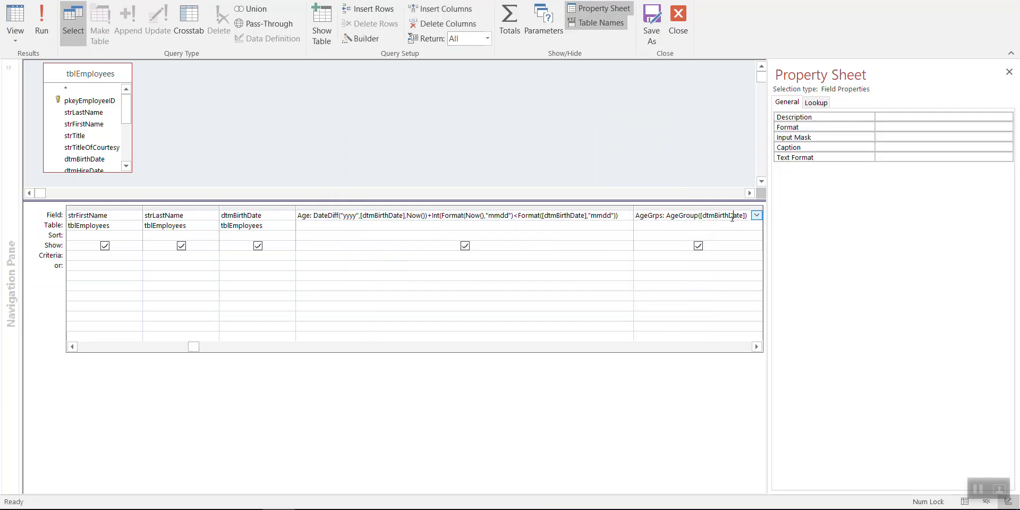
right_click(621, 219)
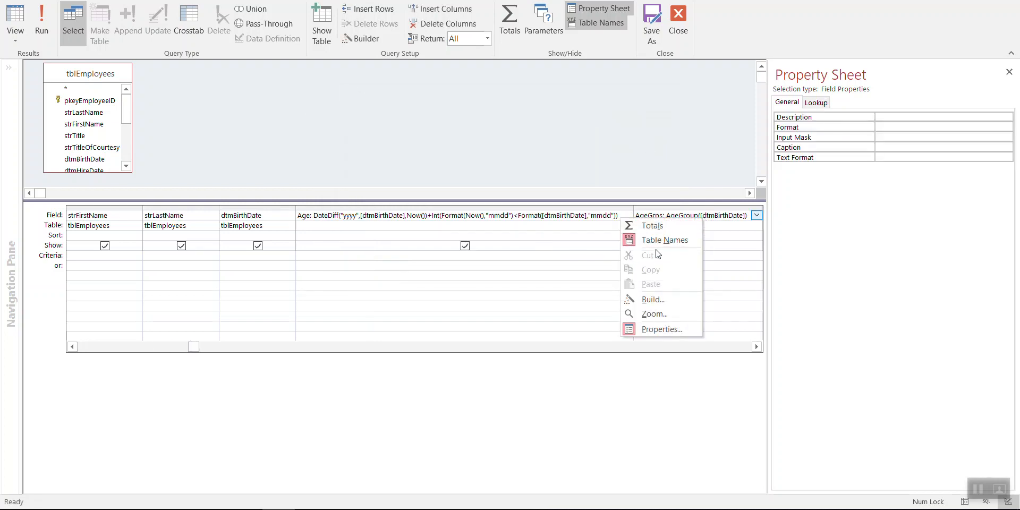
left_click(658, 314)
left_click(545, 156)
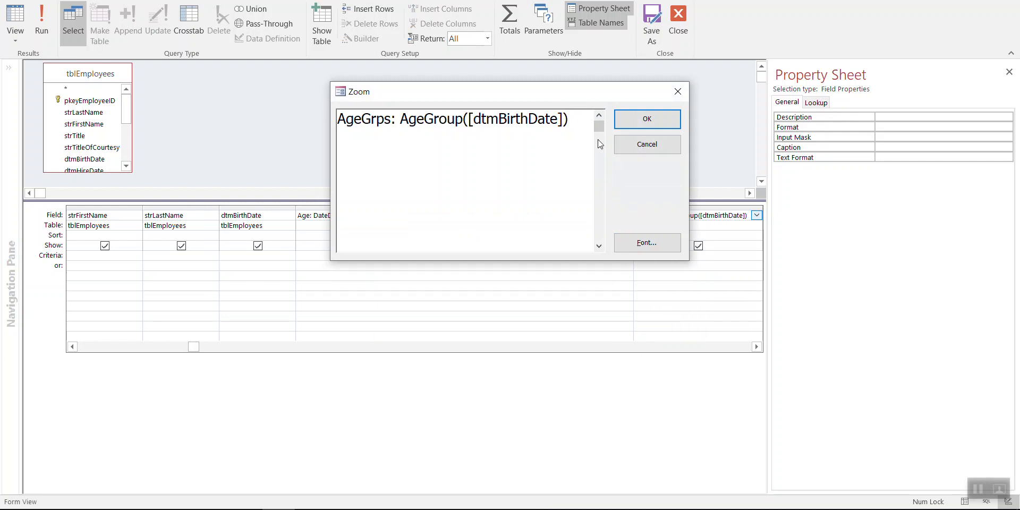
left_click(652, 128)
Show the query results as a datasheet and resize the AgeGrps column.
left_click(450, 234)
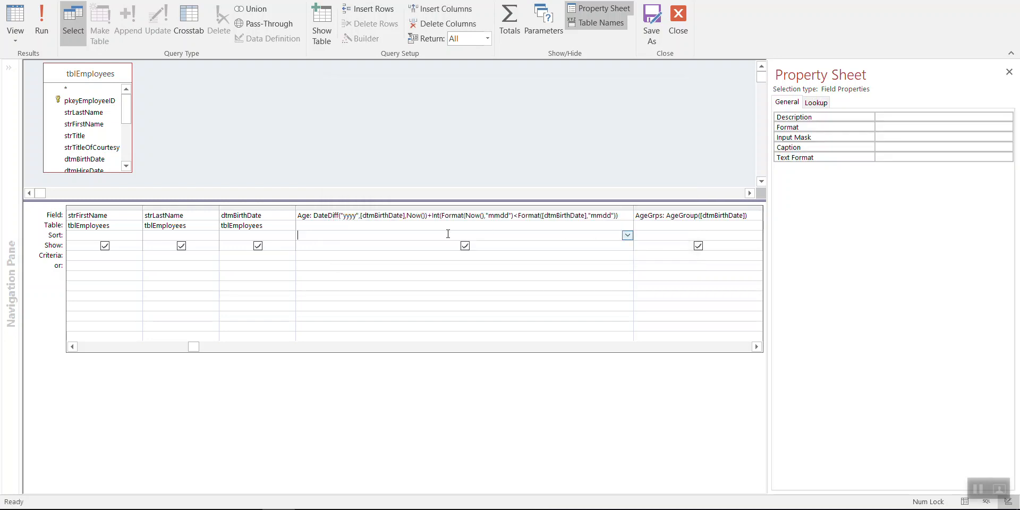
left_click(436, 216)
left_click(15, 21)
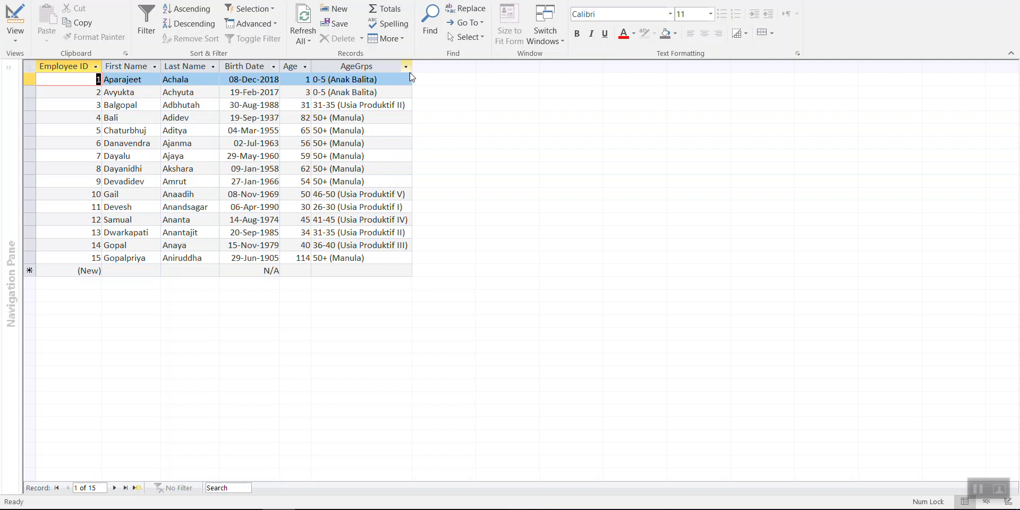
double_click(413, 71)
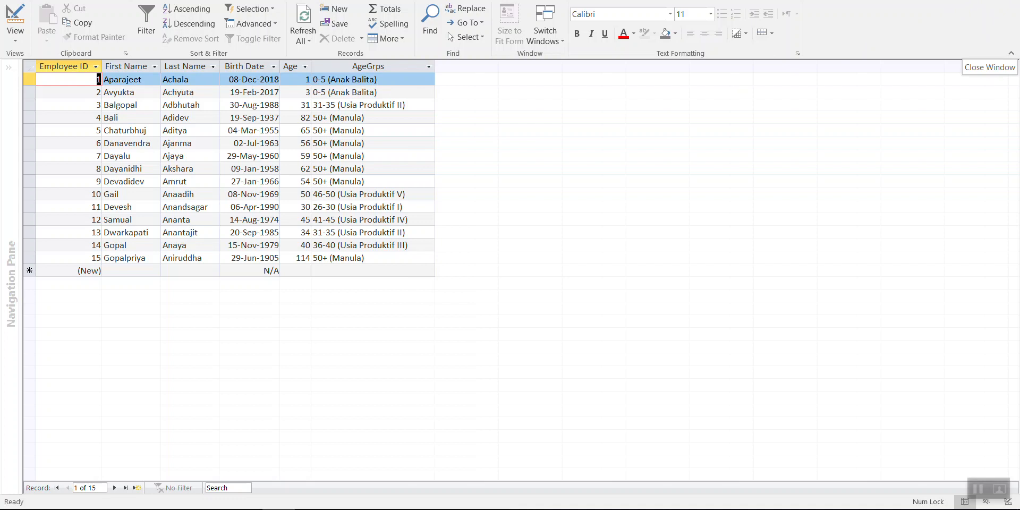
Close the report's query builder with its changes saved and open the qryEmployeeAge query on its own.
left_click(1012, 60)
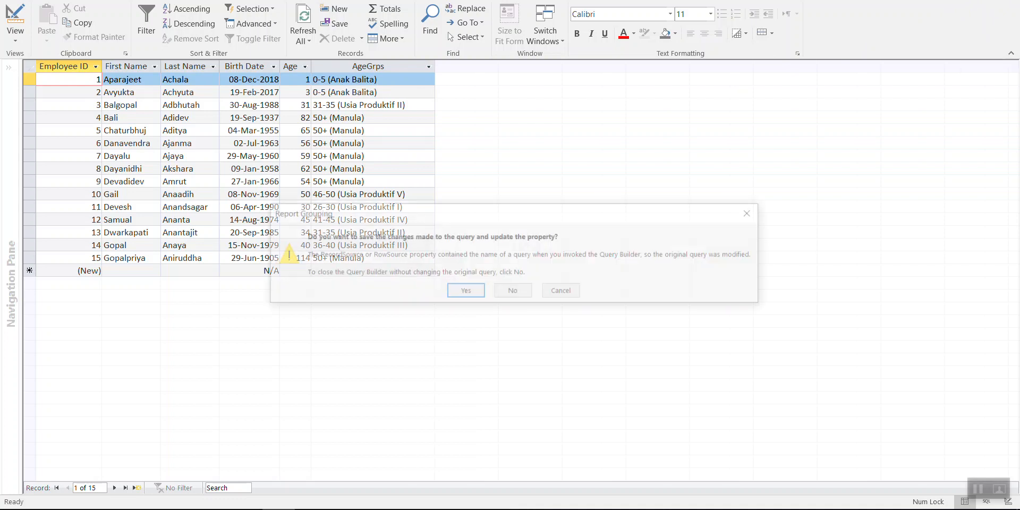
left_click(465, 291)
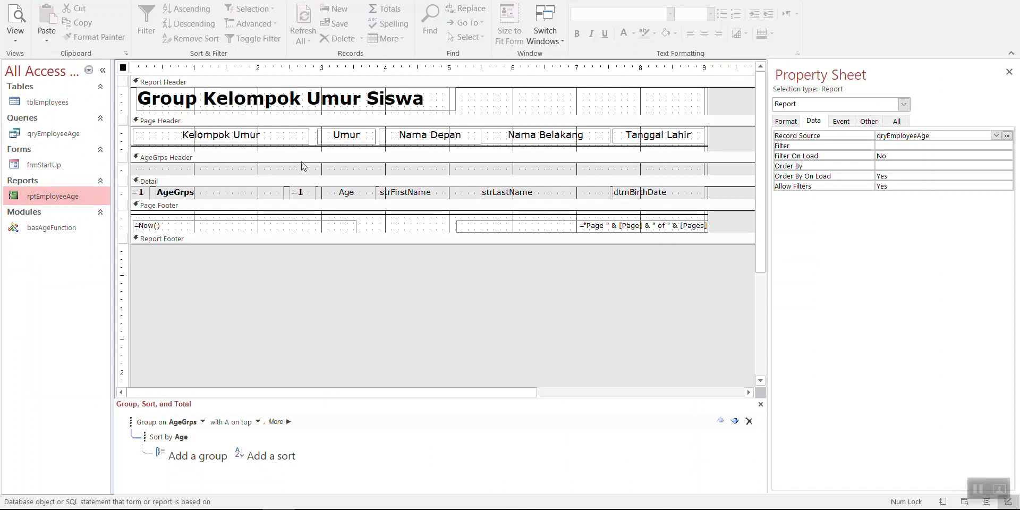
double_click(64, 136)
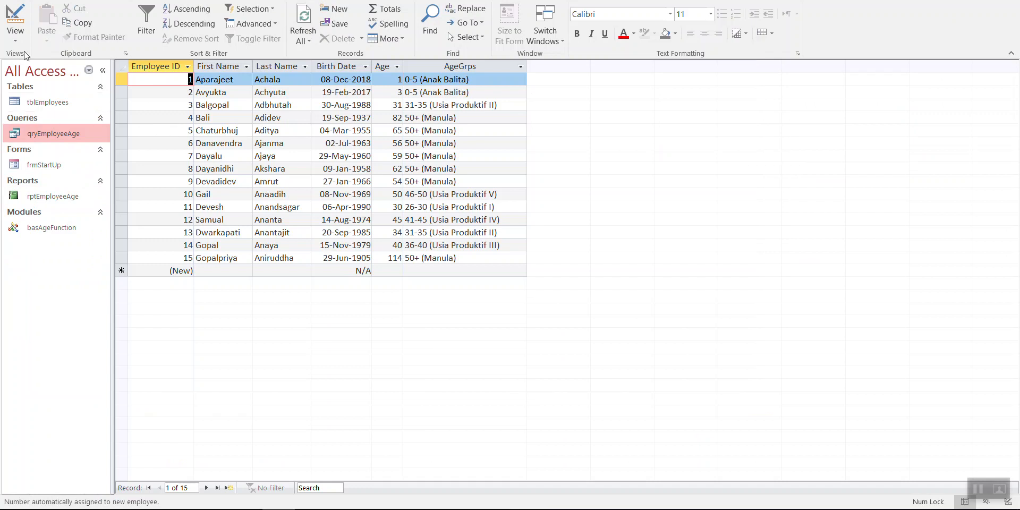
Select all columns of the qryEmployeeAge datasheet and fit their widths to the contents.
left_click(59, 109)
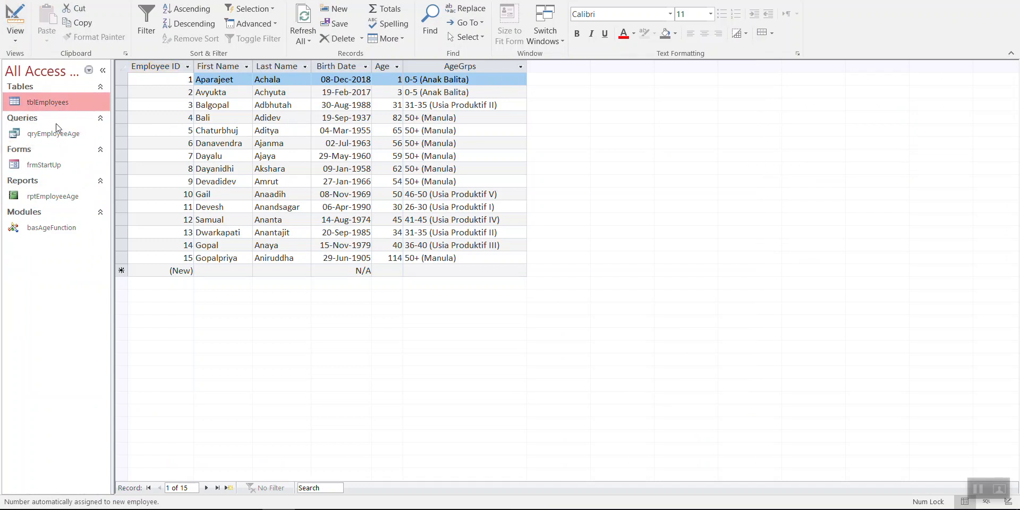
left_click(46, 137)
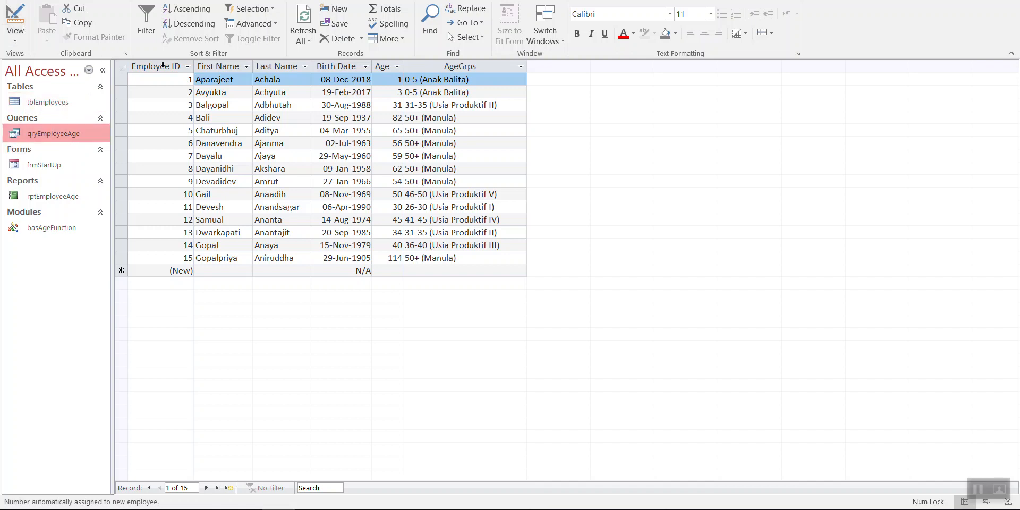
left_click(125, 66)
double_click(194, 65)
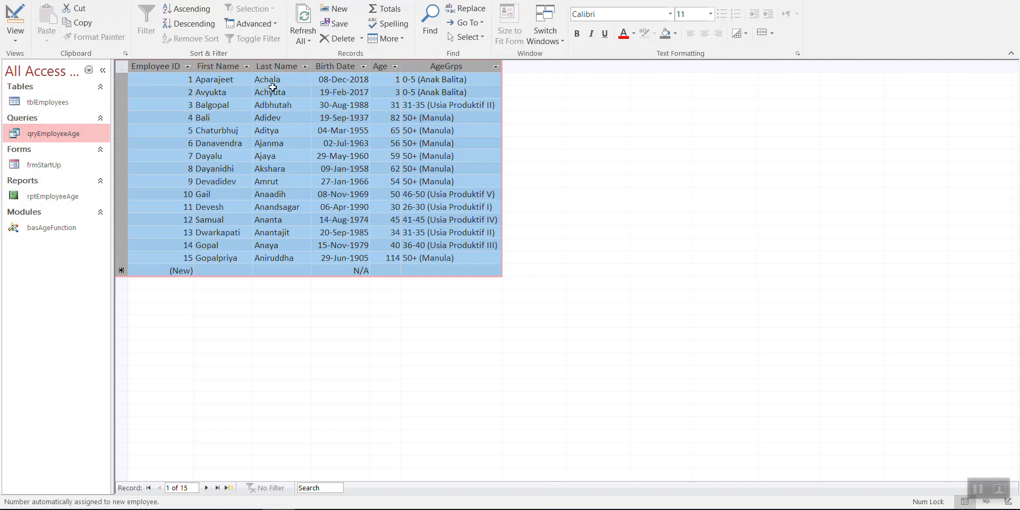
Examine how the birth date, age and age group values relate in the first three records of the datasheet.
left_click(281, 81)
left_click(283, 93)
left_click(301, 106)
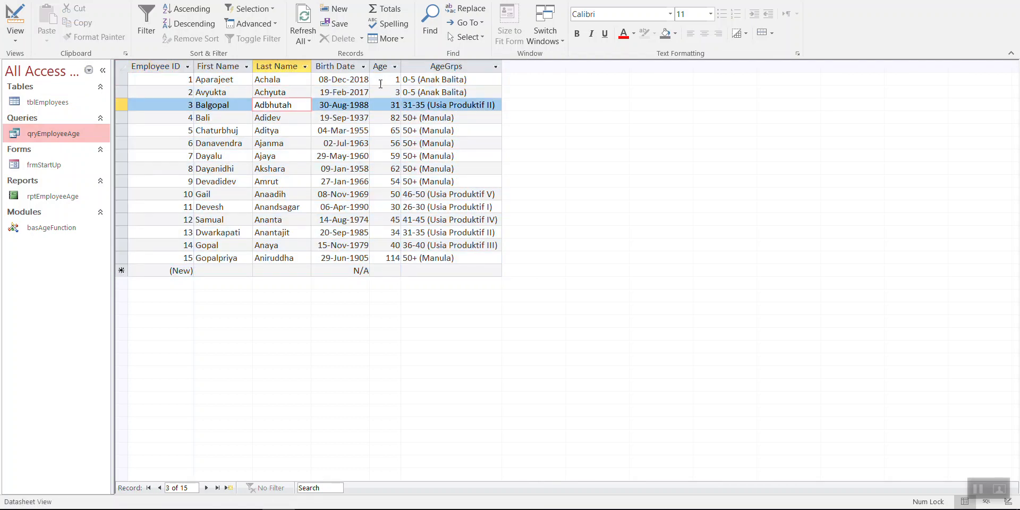
left_click(351, 79)
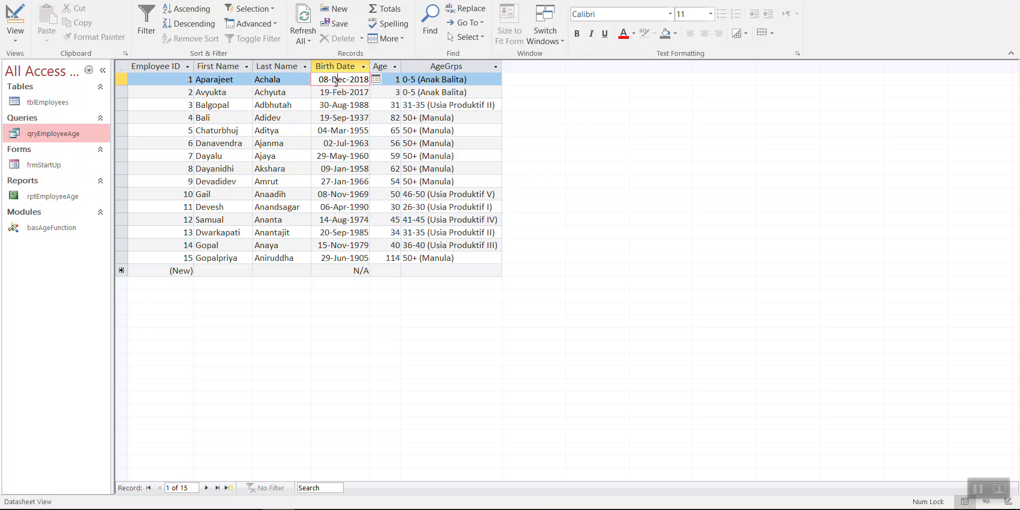
left_click(416, 79)
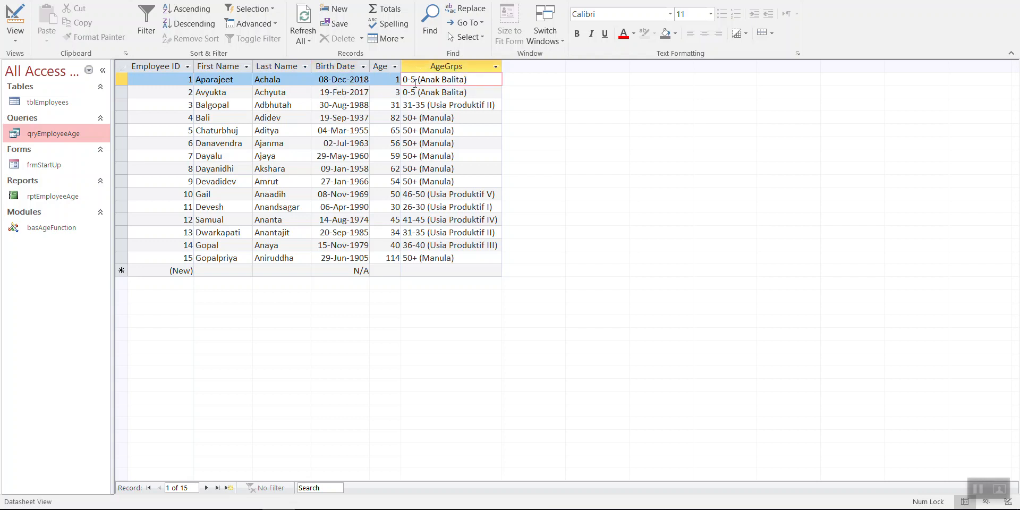
left_click(385, 82)
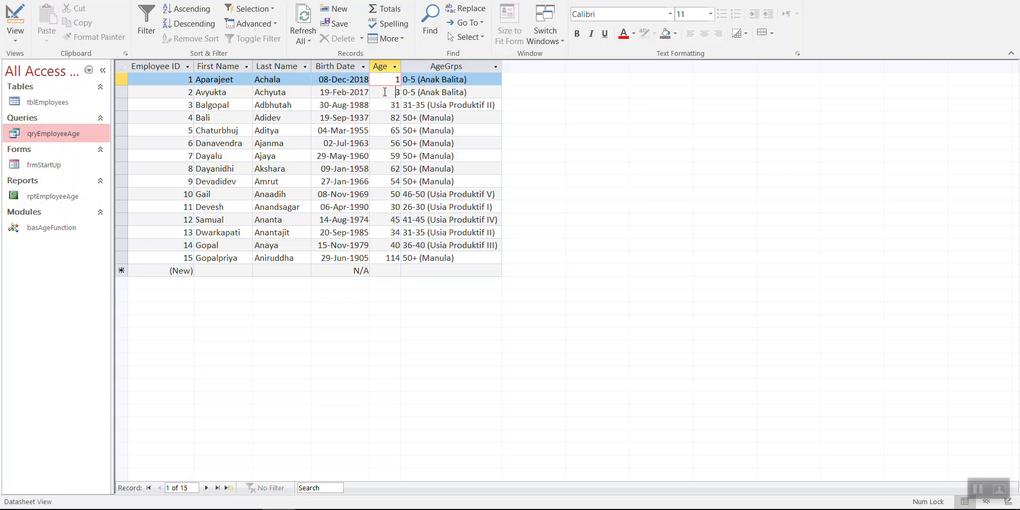
left_click(385, 92)
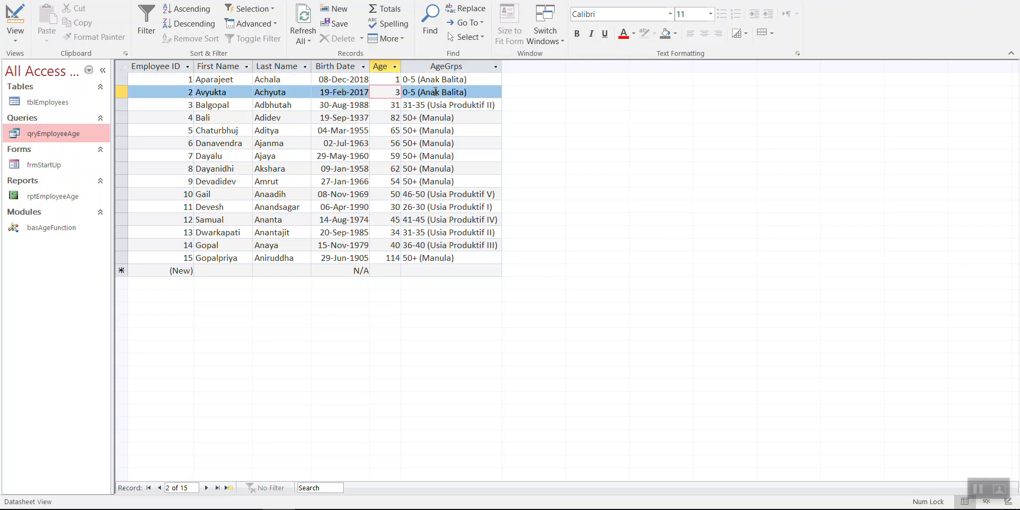
left_click(432, 92)
left_click(428, 79)
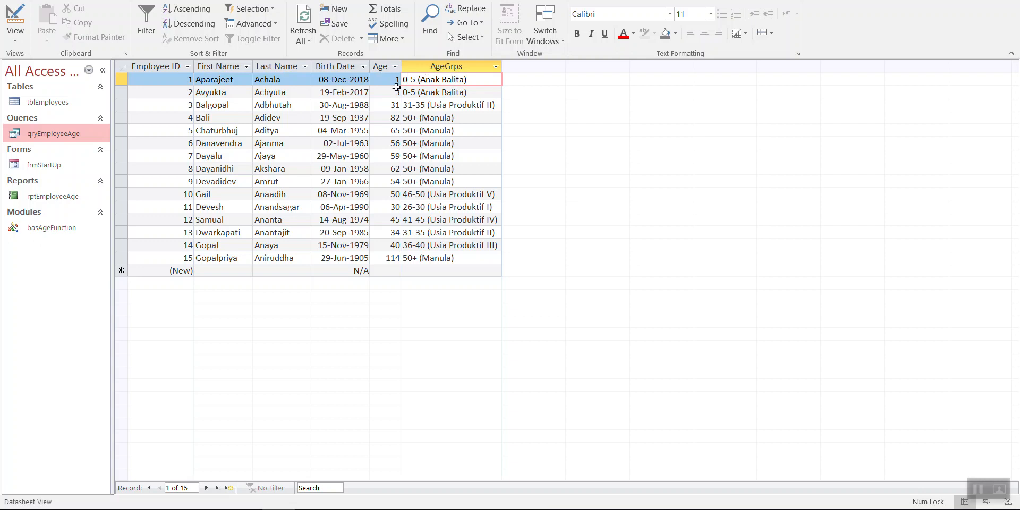
left_click(394, 93)
left_click(423, 92)
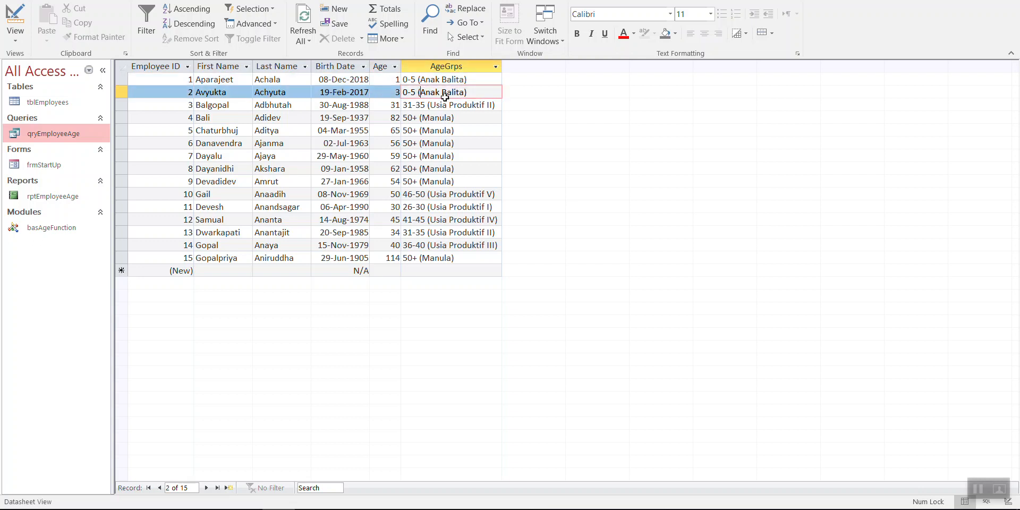
left_click(419, 105)
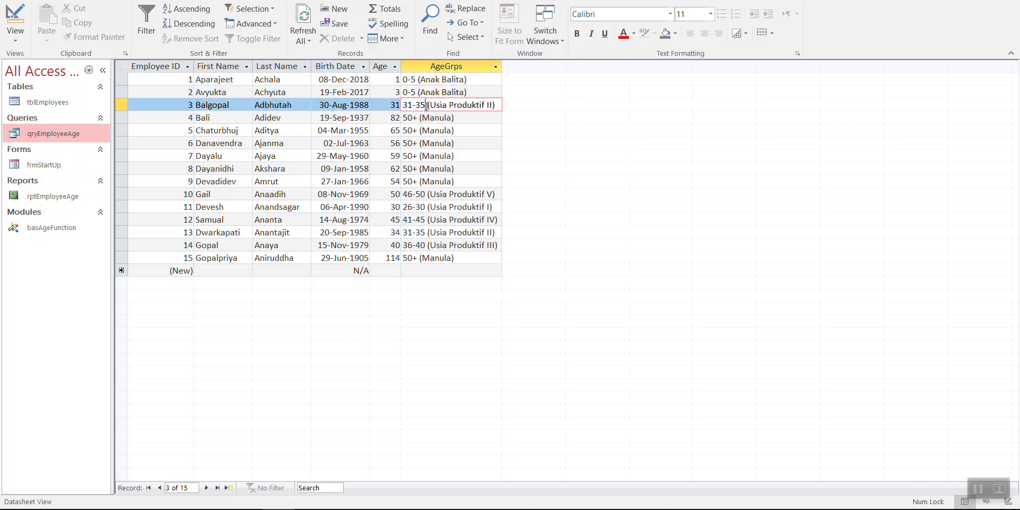
left_click(394, 106)
left_click(415, 104)
left_click(396, 79)
key("Tab")
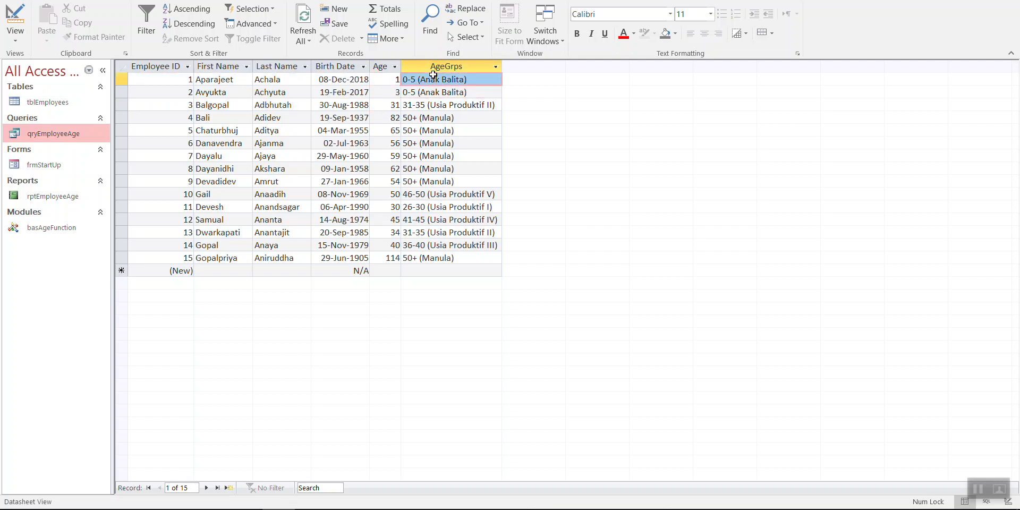
Switch qryEmployeeAge to Design View, review the Age expression in the Zoom box, and cancel the box.
left_click(16, 22)
left_click(480, 205)
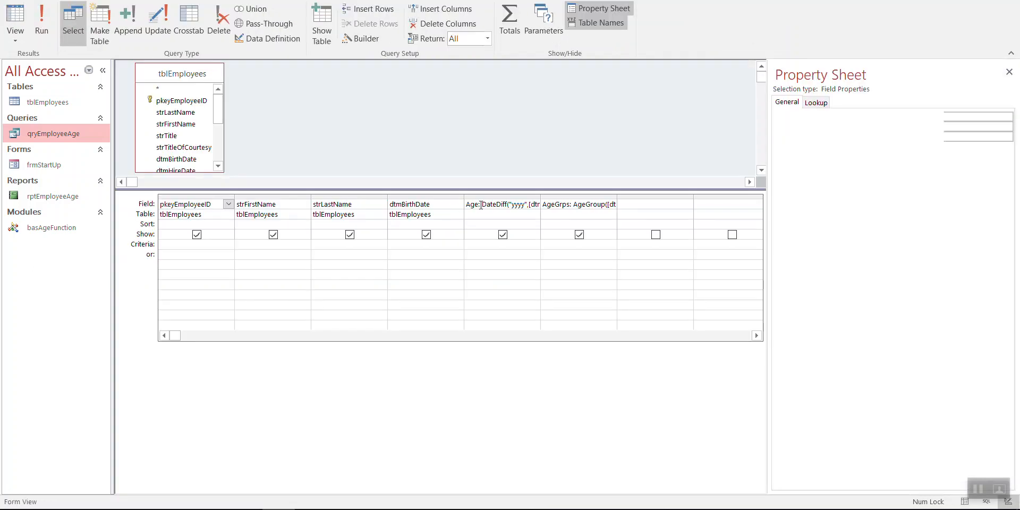
right_click(480, 206)
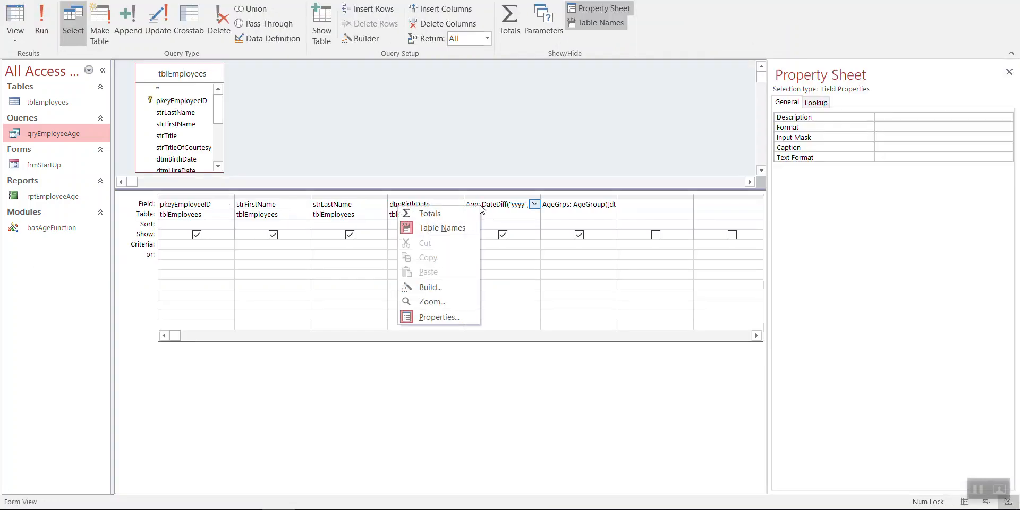
left_click(437, 301)
left_click(518, 184)
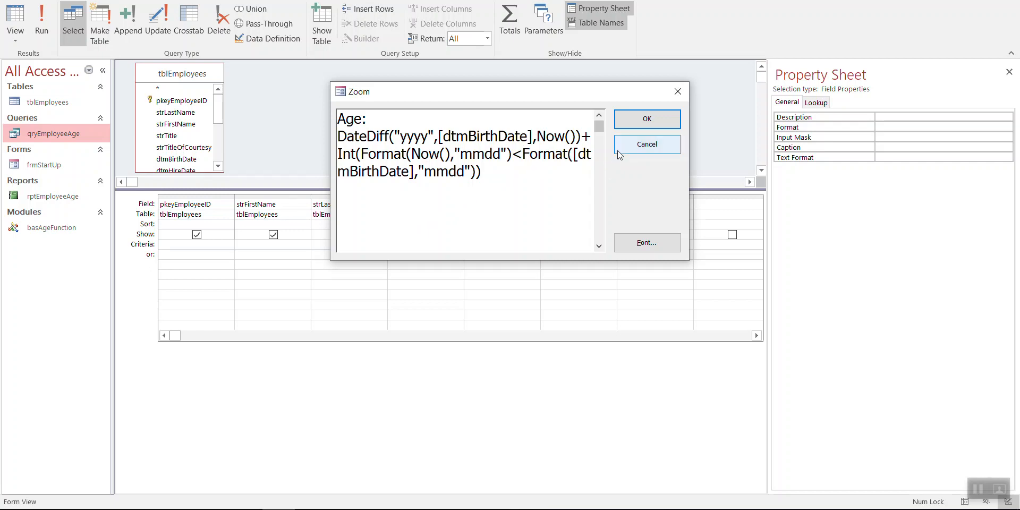
left_click_drag(545, 170, 325, 123)
left_click(505, 168)
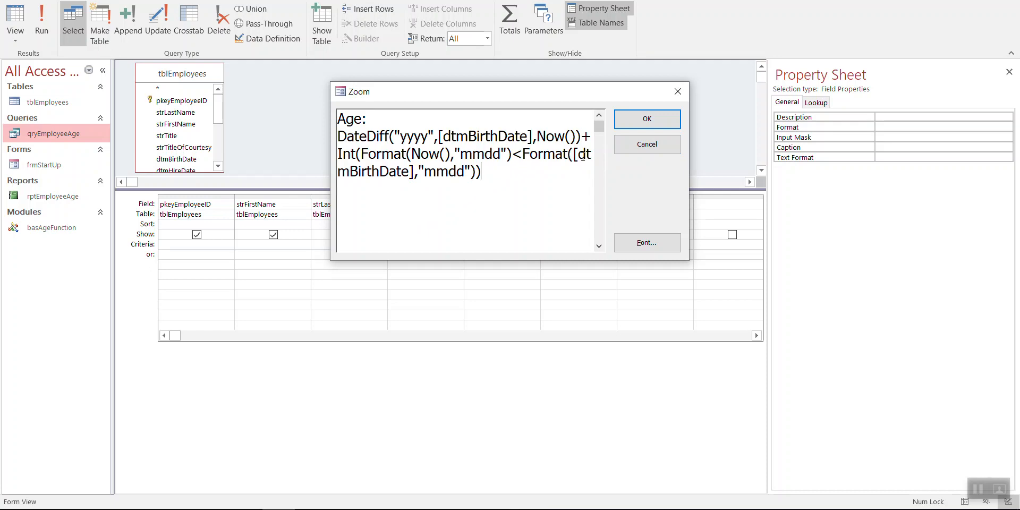
left_click(657, 149)
Hide the property sheet and review the AgeGrps expression in the Zoom box without changing it.
left_click(565, 204)
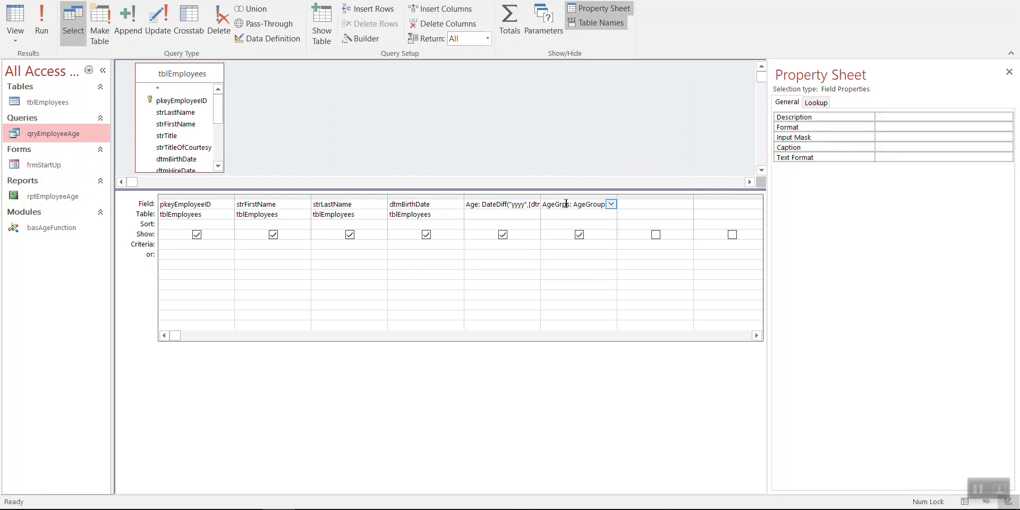
right_click(483, 204)
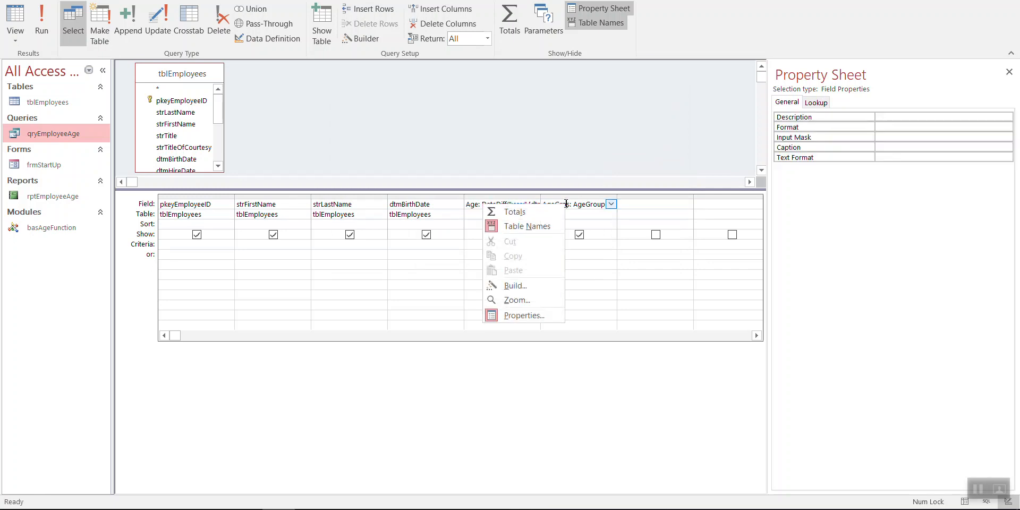
left_click(530, 313)
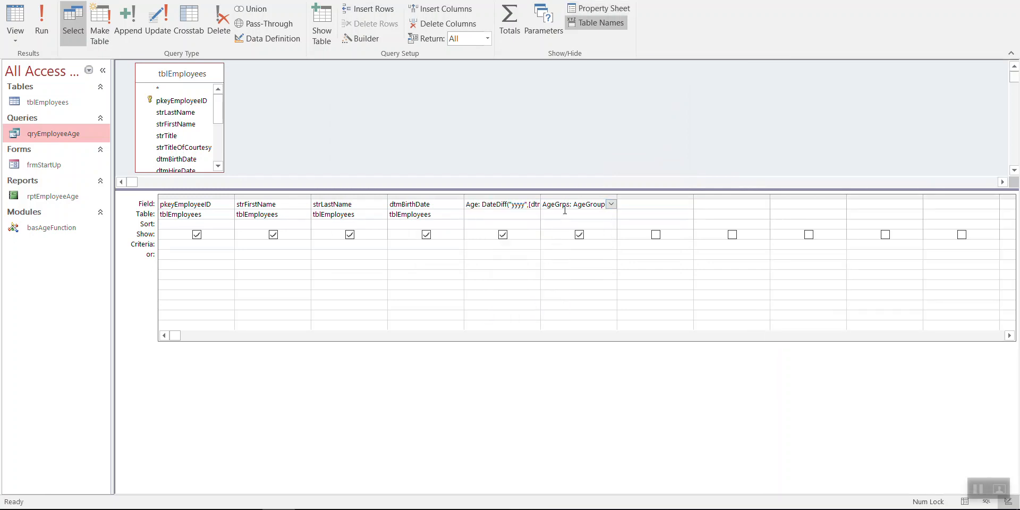
right_click(482, 204)
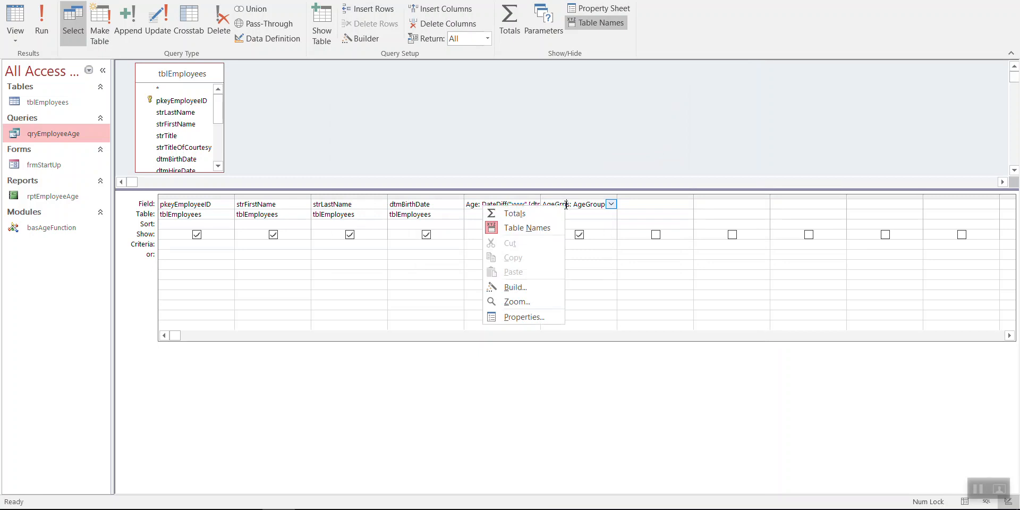
left_click(516, 301)
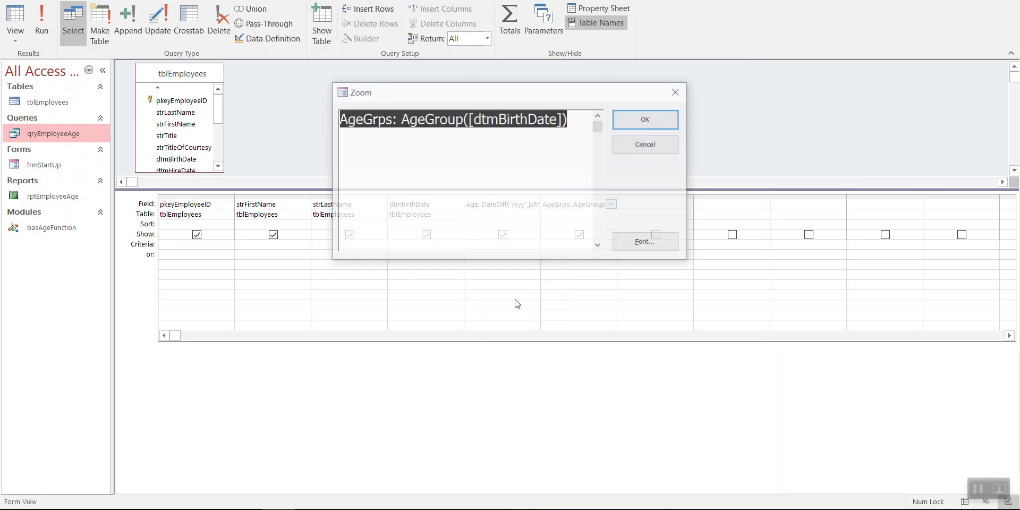
left_click(555, 155)
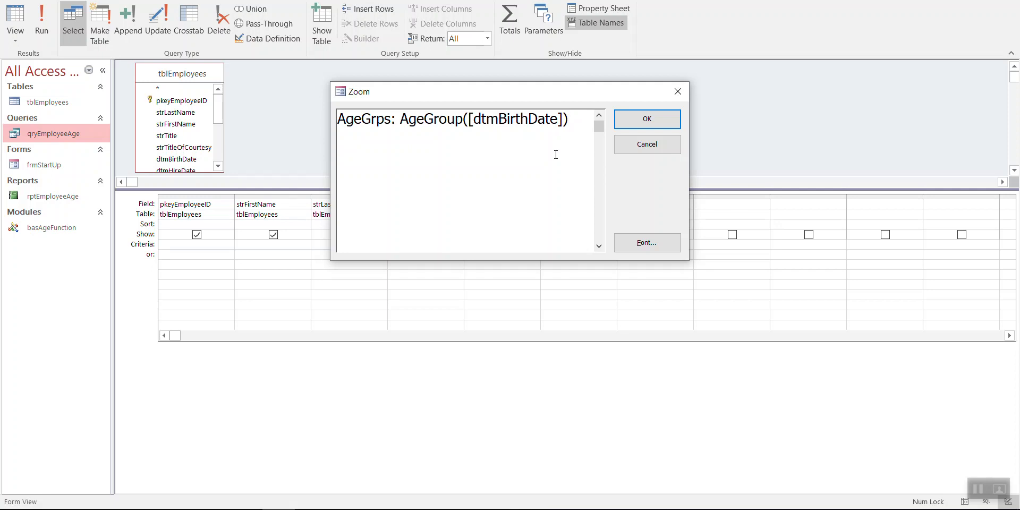
left_click(646, 119)
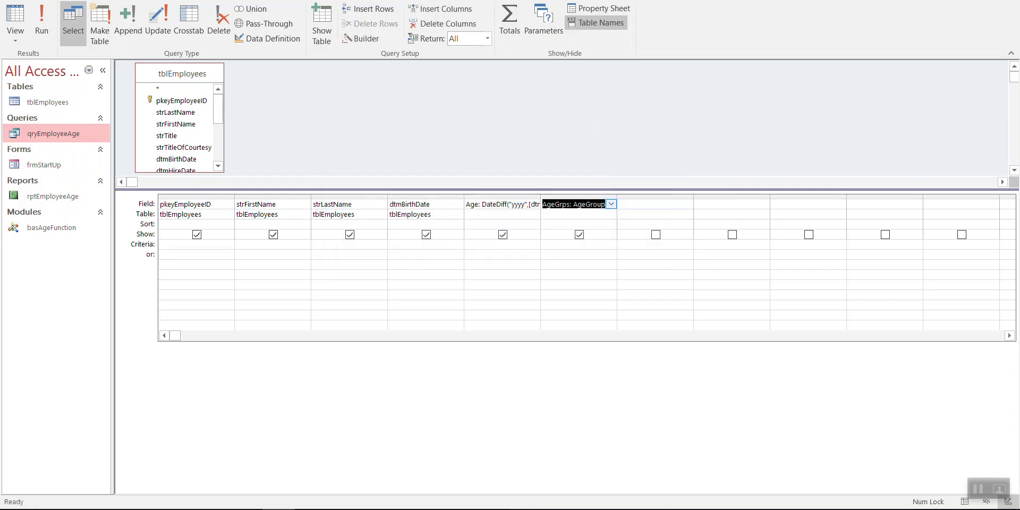
Close the qryEmployeeAge design and display the age group report in Print Preview at 100% zoom.
left_click(1011, 2)
left_click(516, 278)
left_click(16, 20)
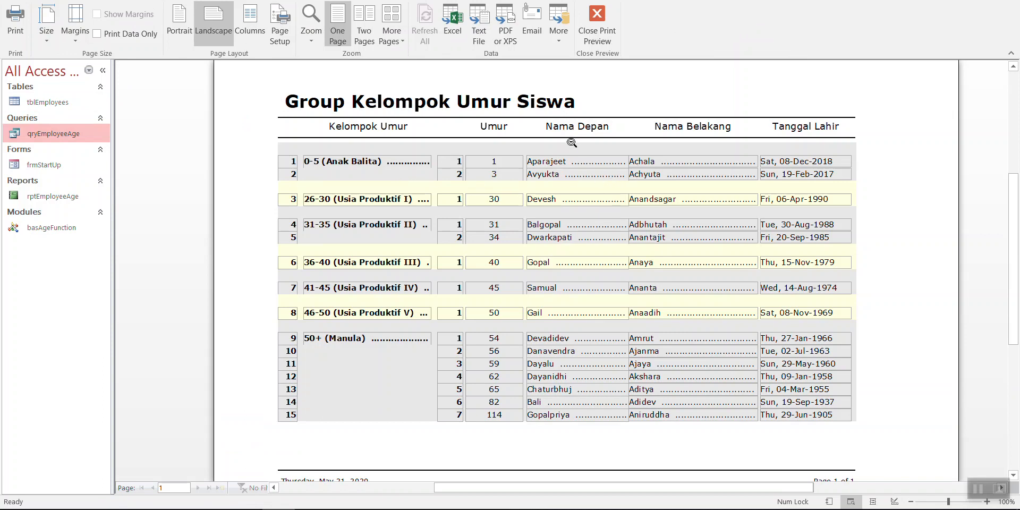
left_click(621, 137)
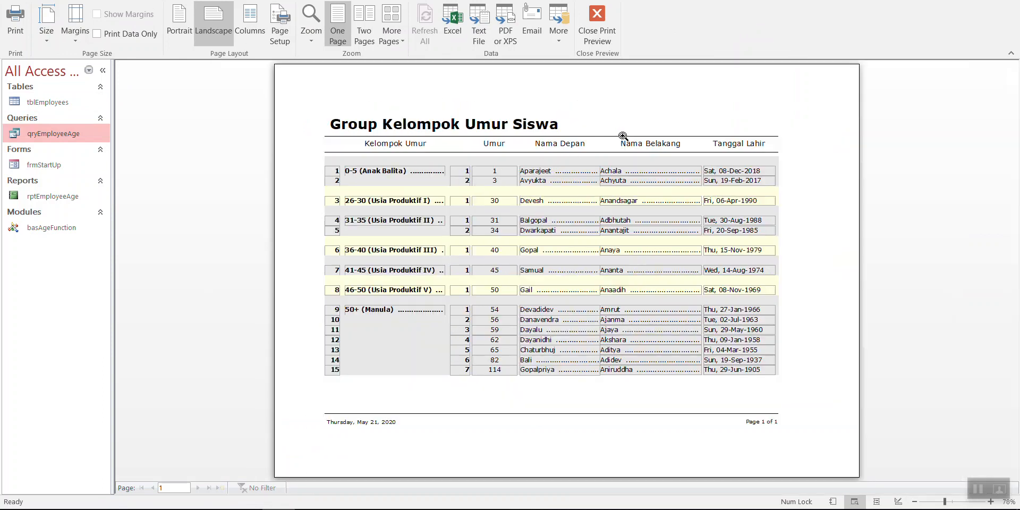
left_click(565, 144)
Switch the report to Design View, inspect the query behind its Record Source, and close that query without changes.
right_click(649, 136)
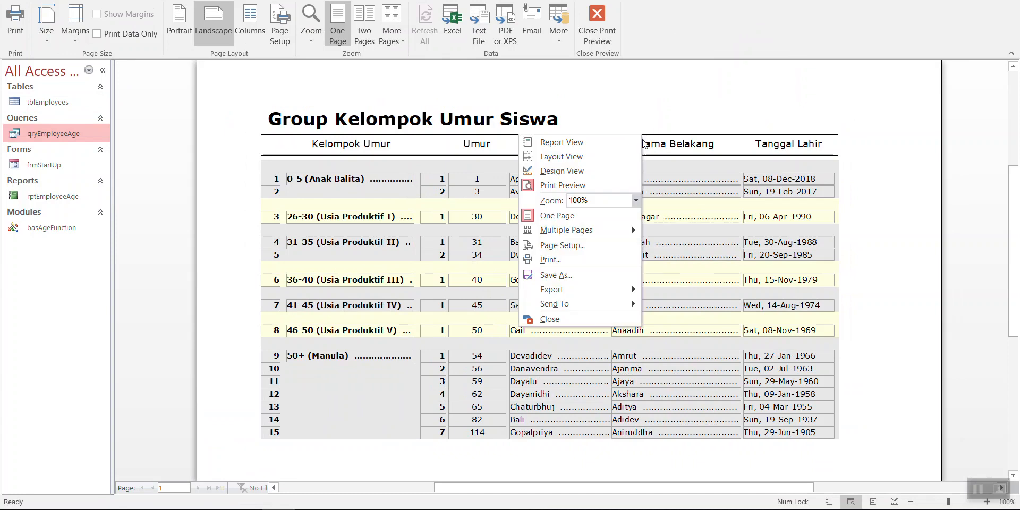
left_click(591, 169)
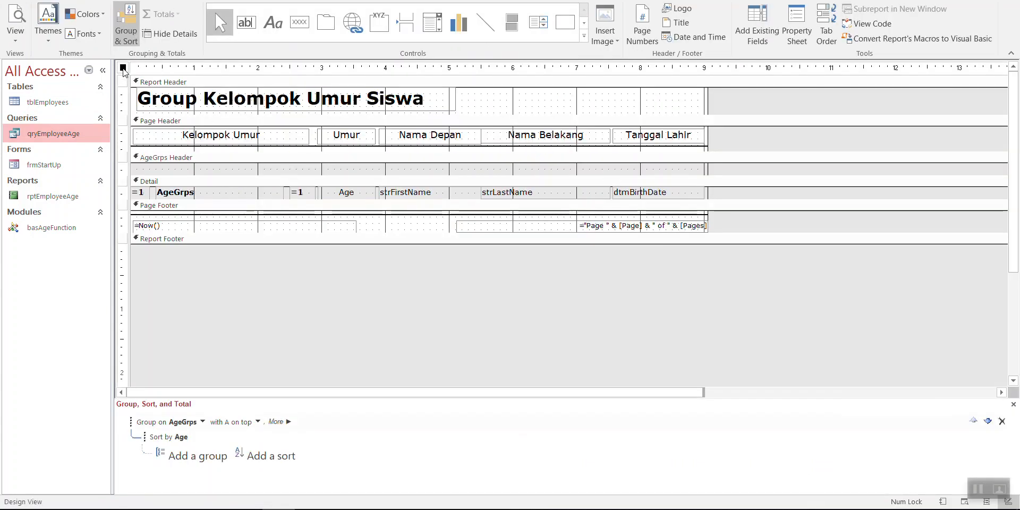
left_click(797, 24)
left_click(901, 135)
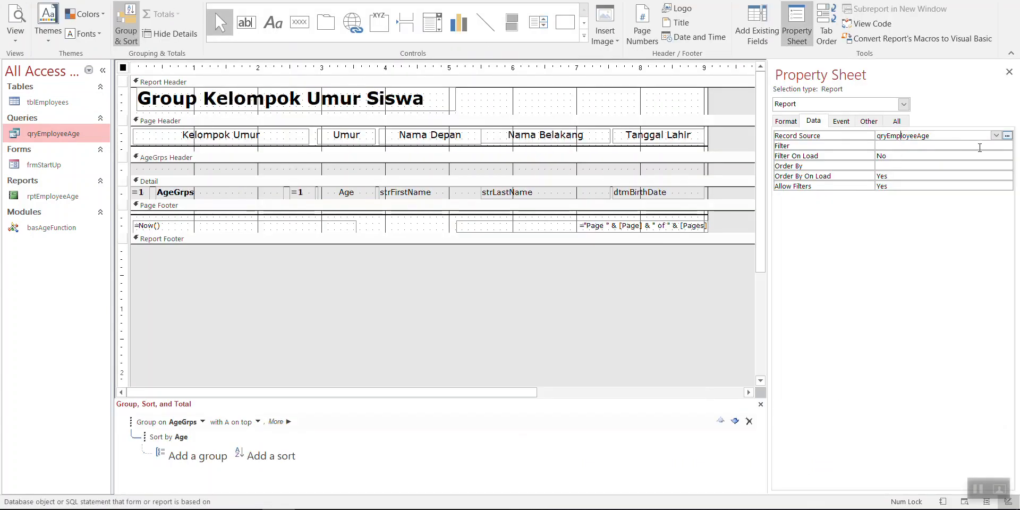
left_click(1007, 135)
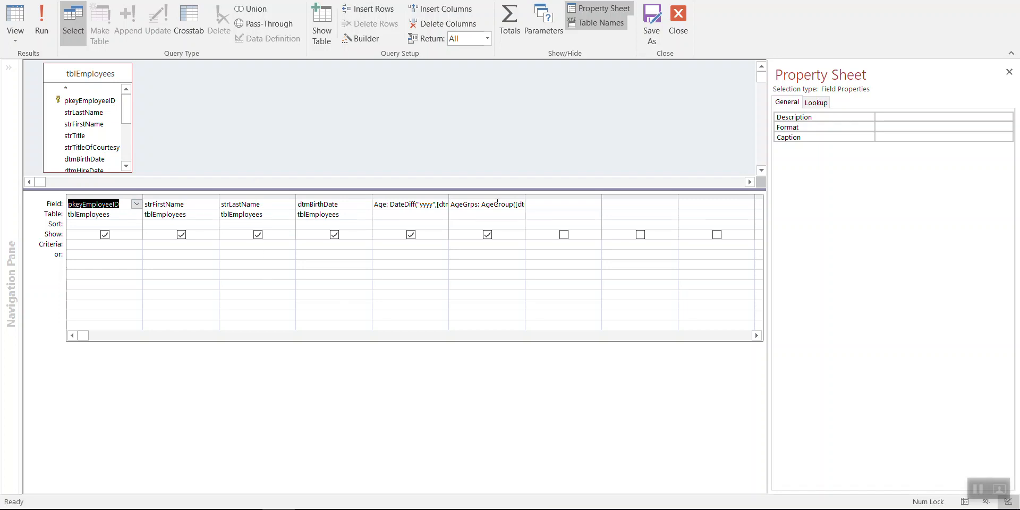
left_click(677, 27)
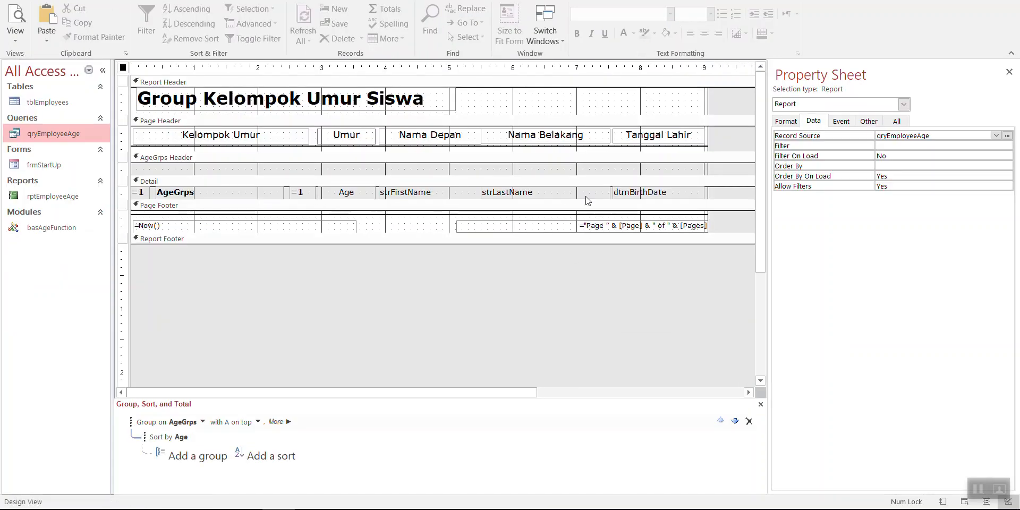
Return the report to Print Preview and examine how its rows are grouped by age range.
left_click(29, 28)
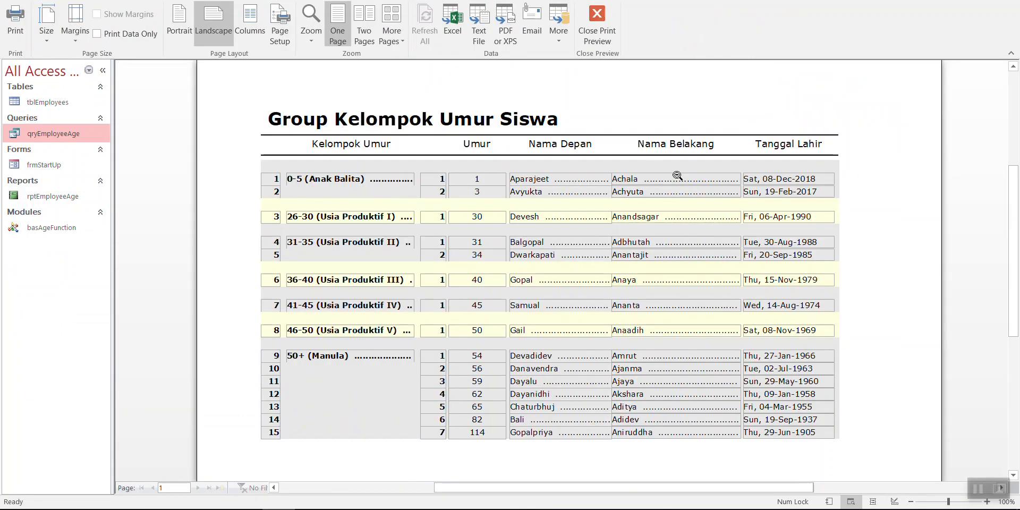
left_click(677, 176)
left_click(678, 176)
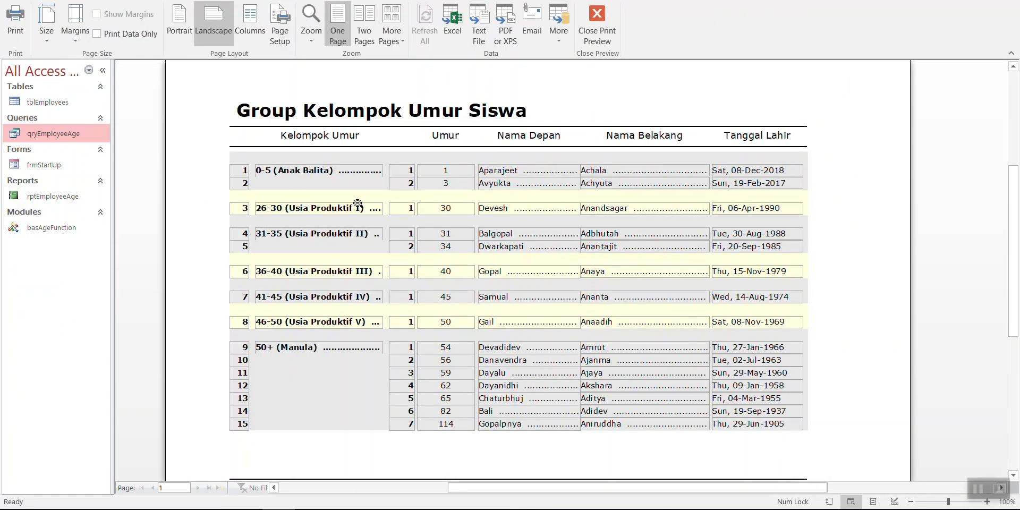
left_click(750, 207)
left_click(754, 192)
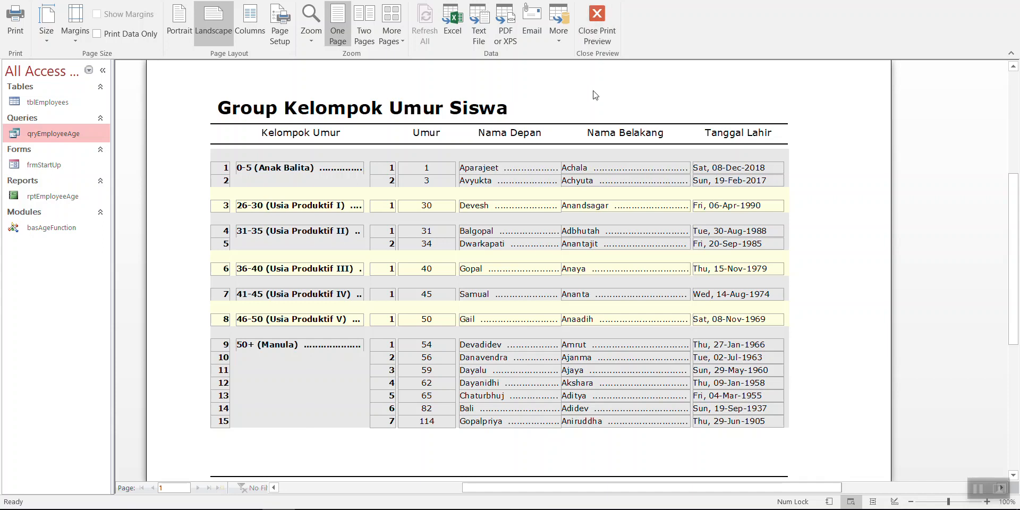
Open the basAgeFunction module's code in Design View.
left_click(44, 233)
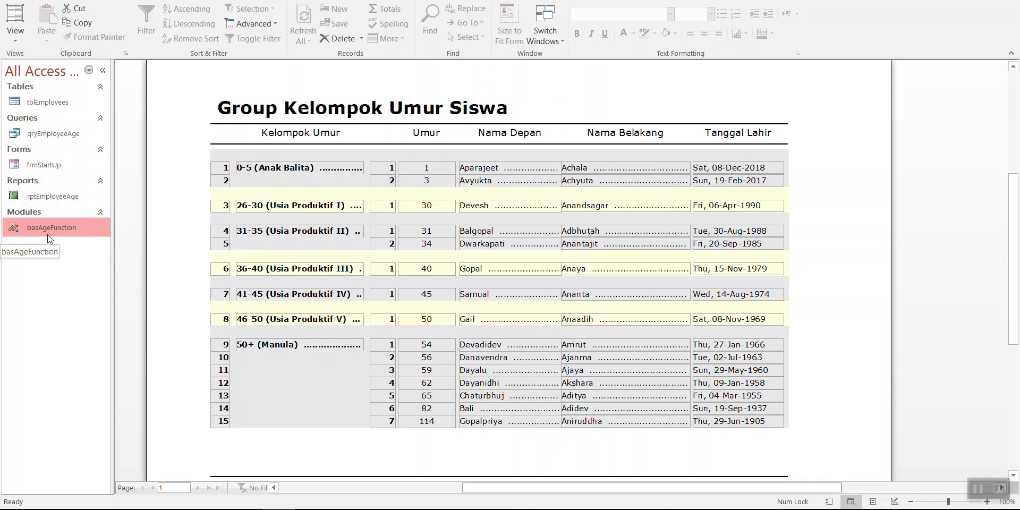
right_click(47, 235)
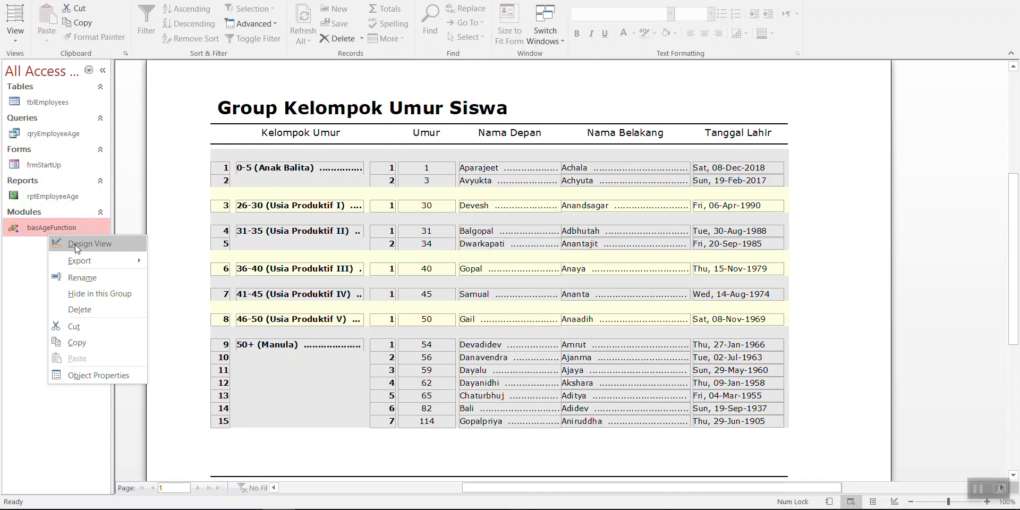
left_click(77, 244)
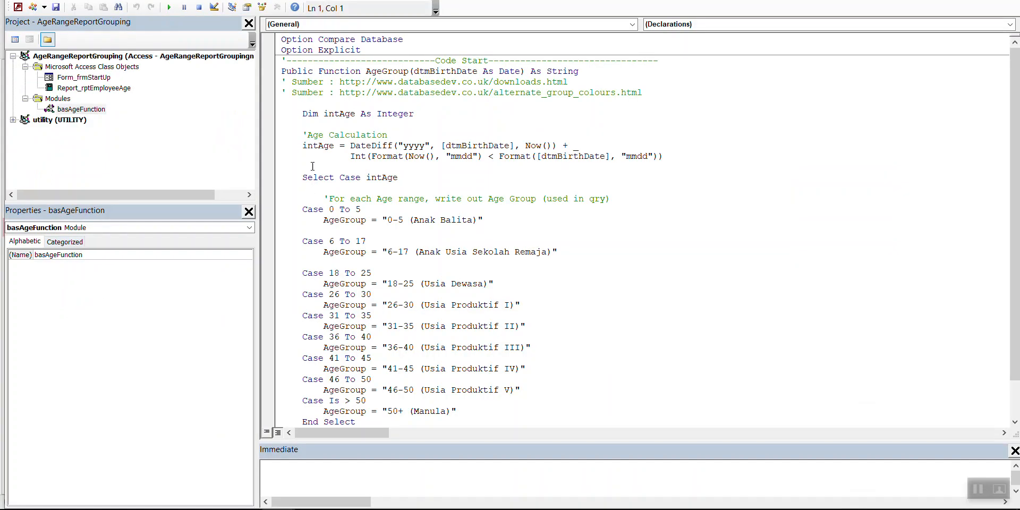
Look at the options for inserting a module and check the Name property of basAgeFunction.
left_click(368, 127)
left_click(44, 7)
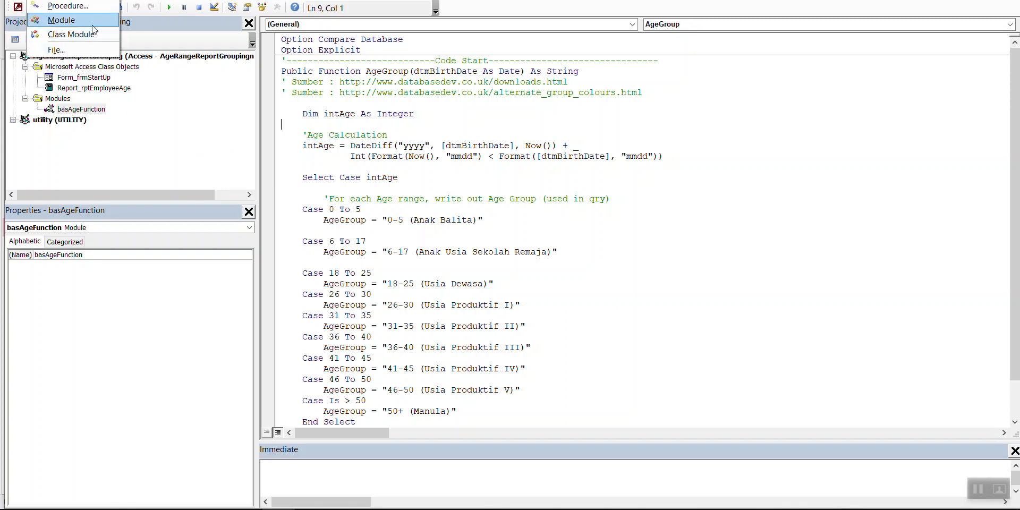
left_click(99, 110)
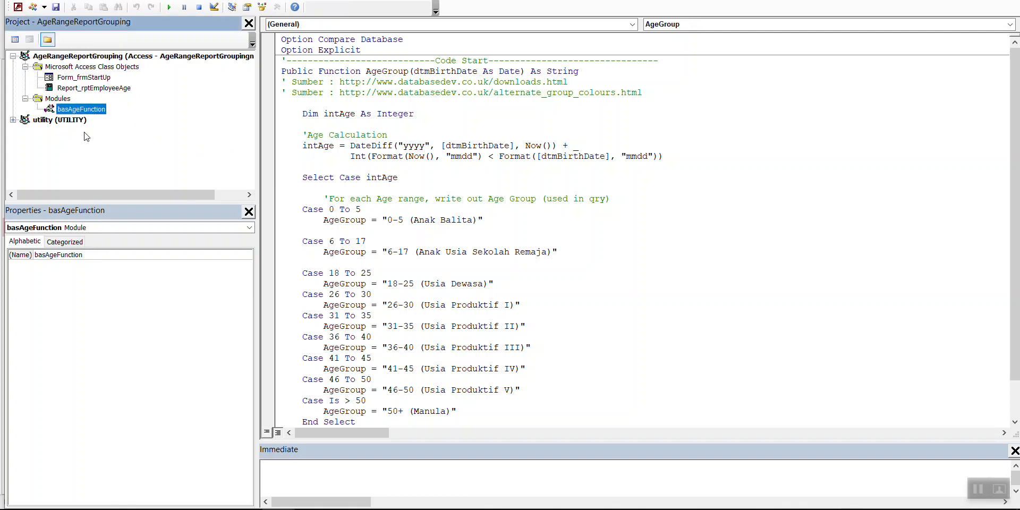
left_click(90, 257)
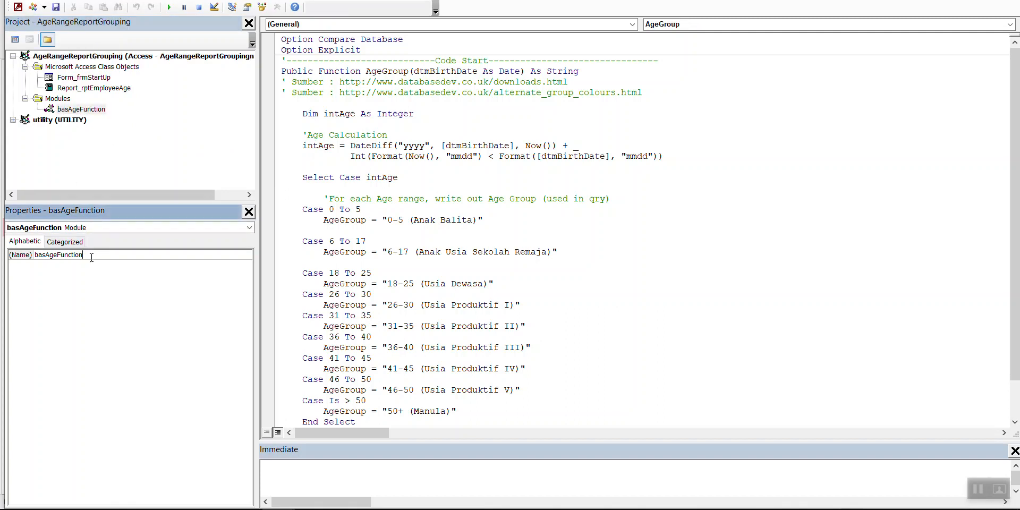
left_click(104, 197)
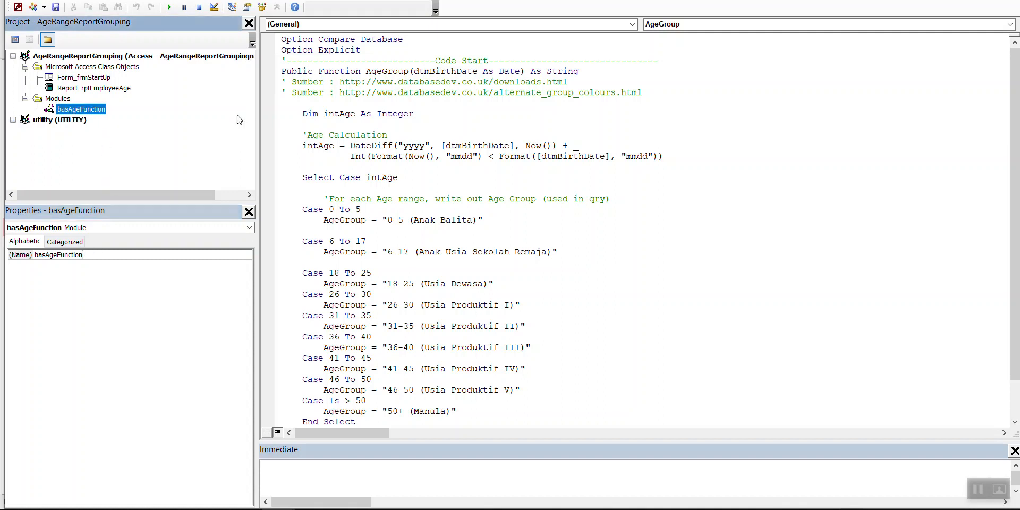
Highlight the whole basAgeFunction code from Option Compare Database through the Code End line, review it, and clear the selection.
left_click(385, 101)
scroll(508, 124, "down", 1)
scroll(512, 125, "up", 1)
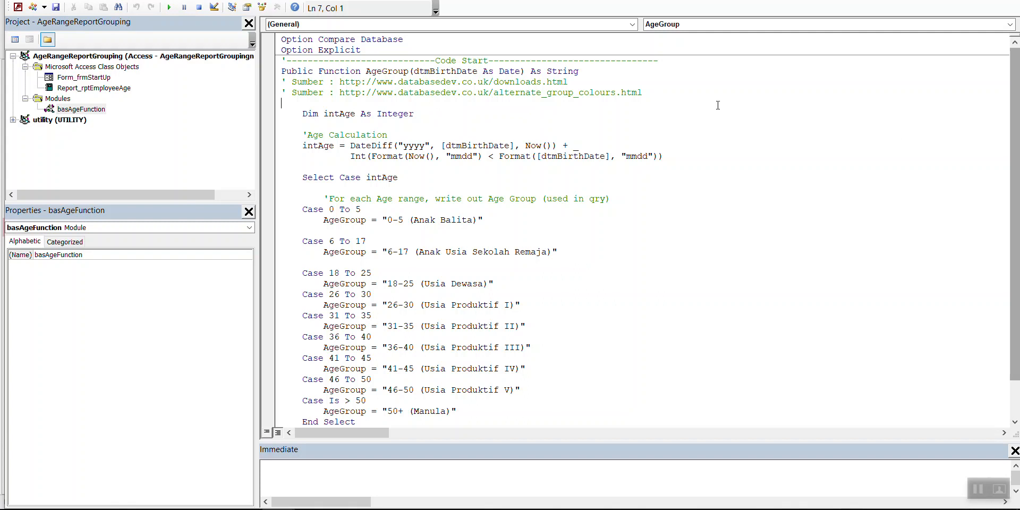
left_click(282, 40)
left_click_drag(282, 40, 544, 410)
scroll(540, 399, "down", 1)
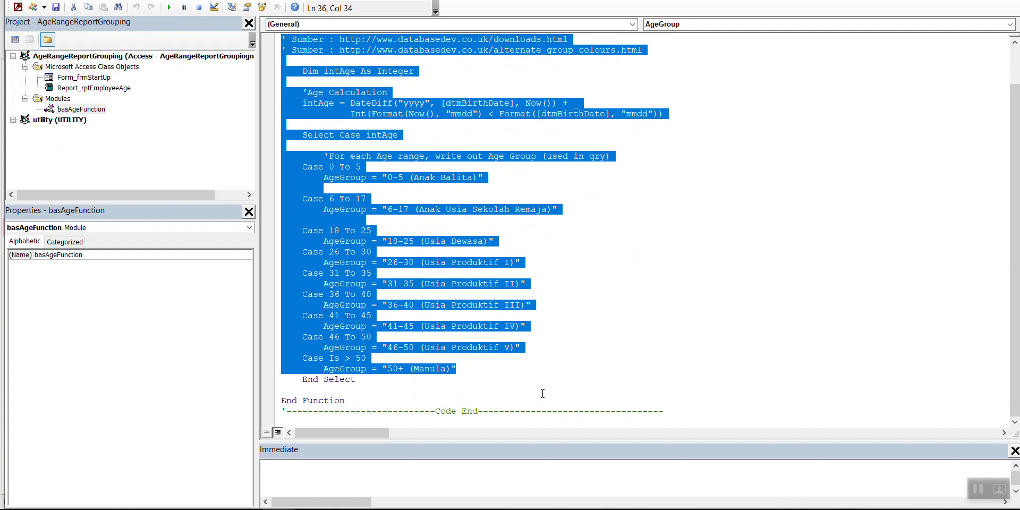
key("shift+Down")
key("shift+Down")
key("shift+Down")
key("shift+Down")
key("shift+Down")
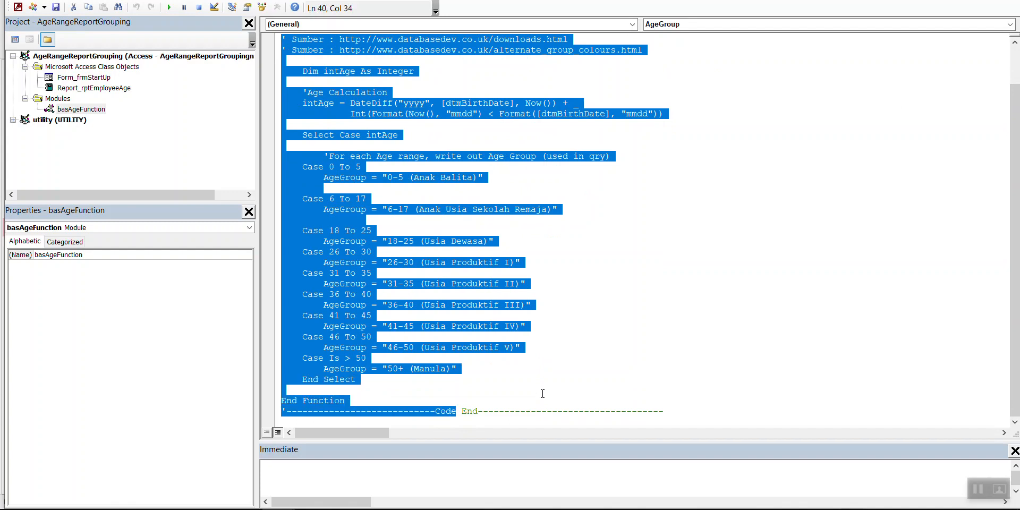
scroll(513, 404, "up", 1)
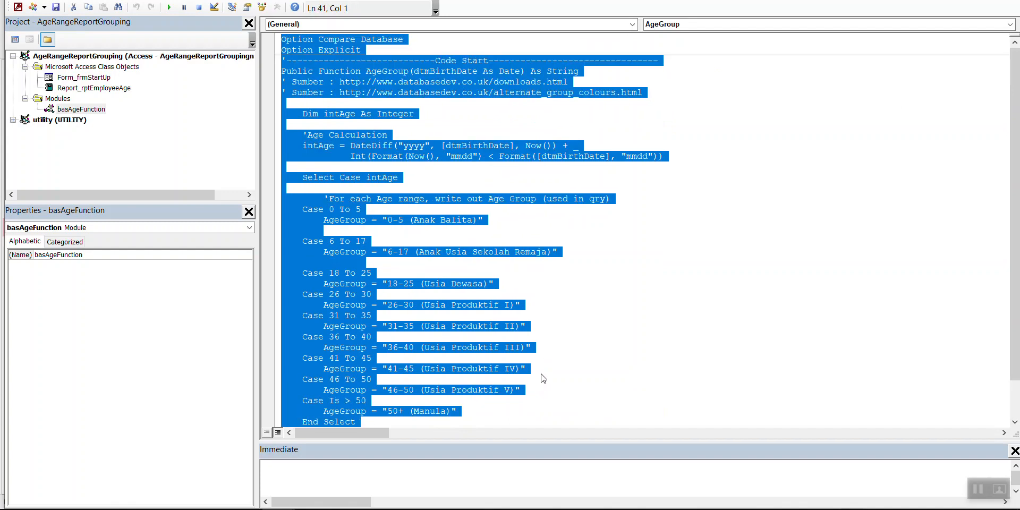
left_click(675, 297)
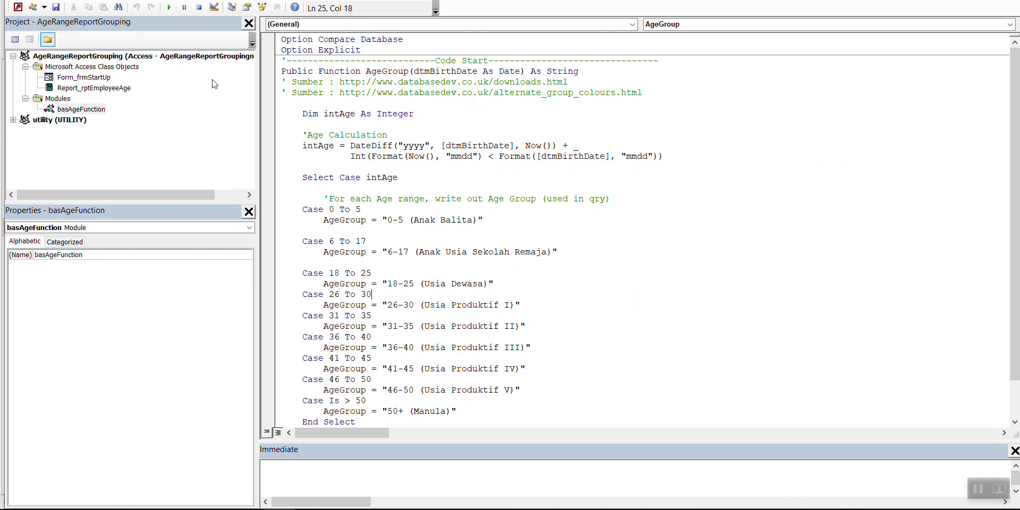
Switch back to Access, open tblEmployees in Design View as read-only, and inspect the dtmBirthDate field.
left_click(19, 7)
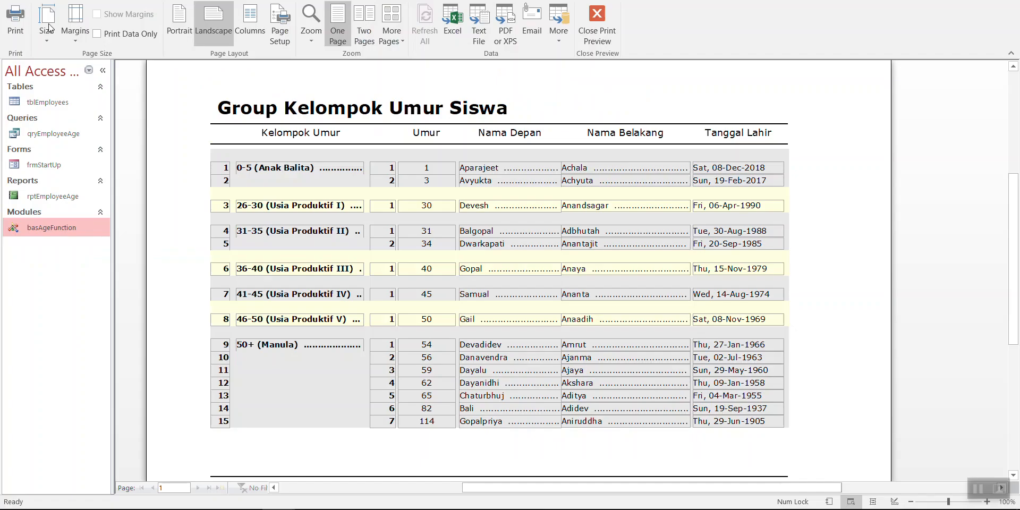
right_click(61, 105)
left_click(93, 133)
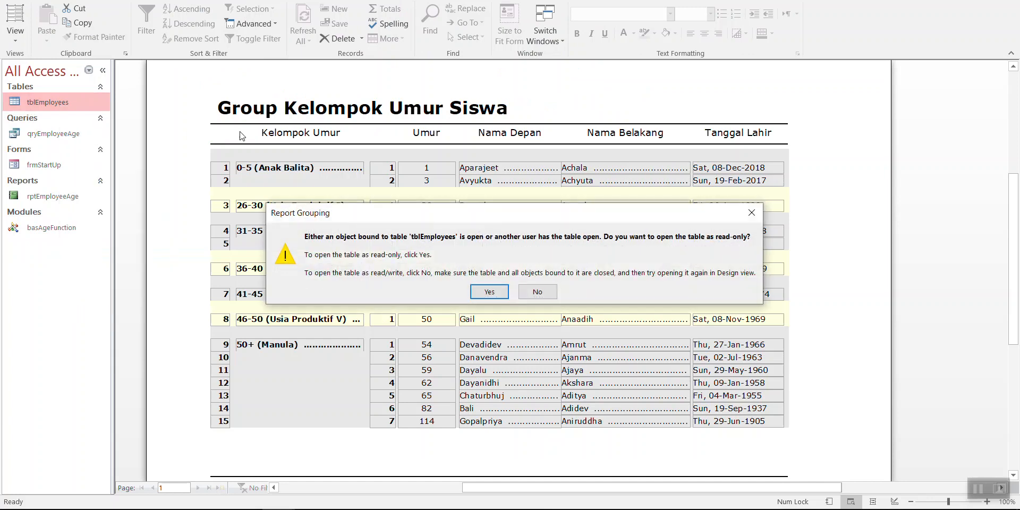
left_click(489, 295)
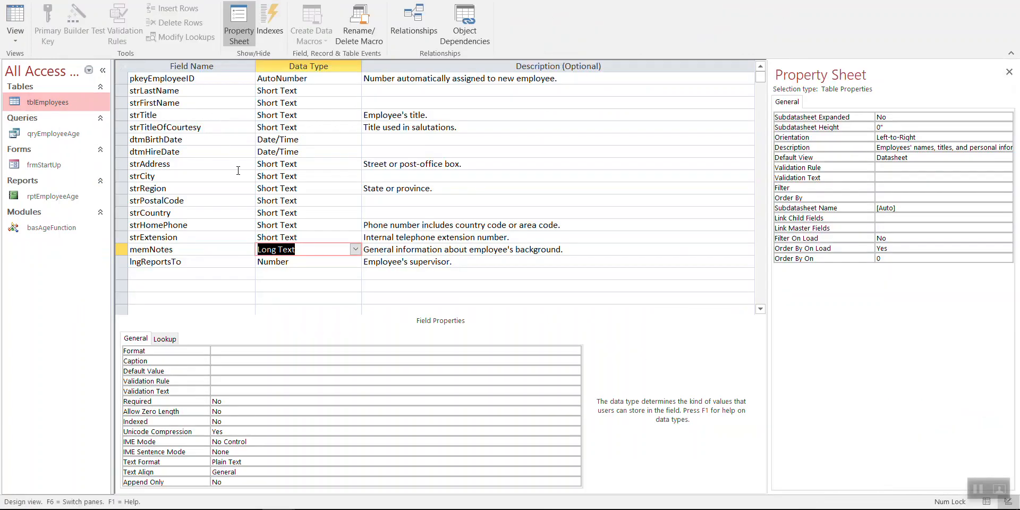
left_click(204, 141)
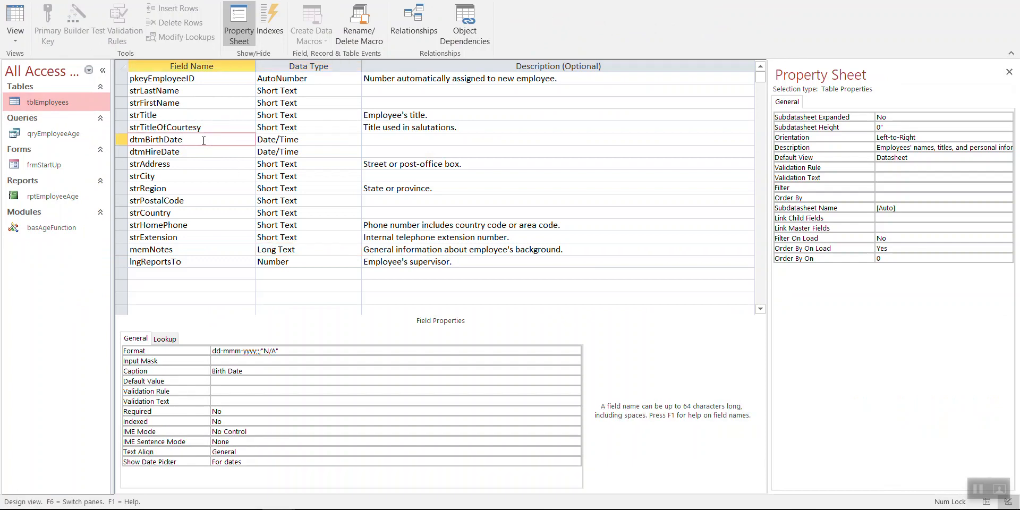
Switch tblEmployees to Datasheet View and select the Birth Date column.
left_click(15, 21)
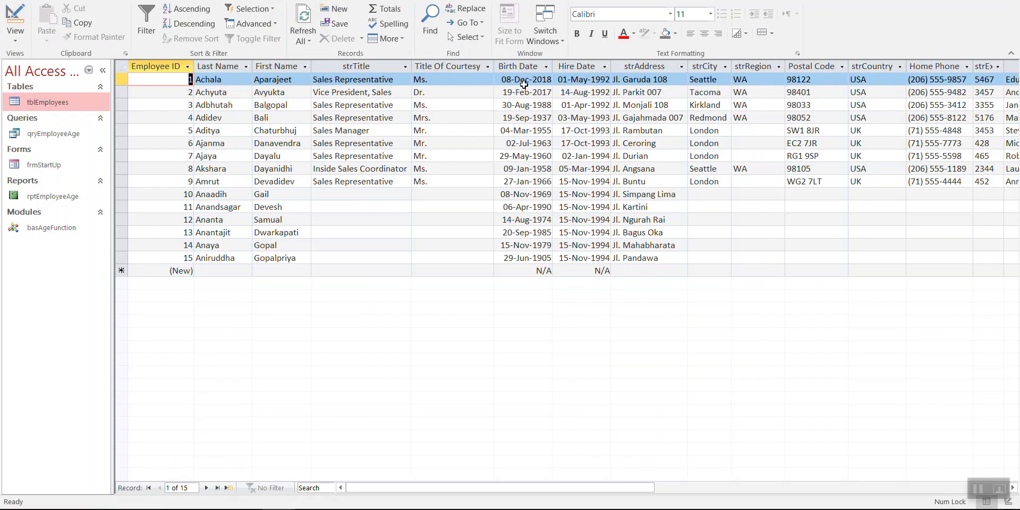
left_click(520, 67)
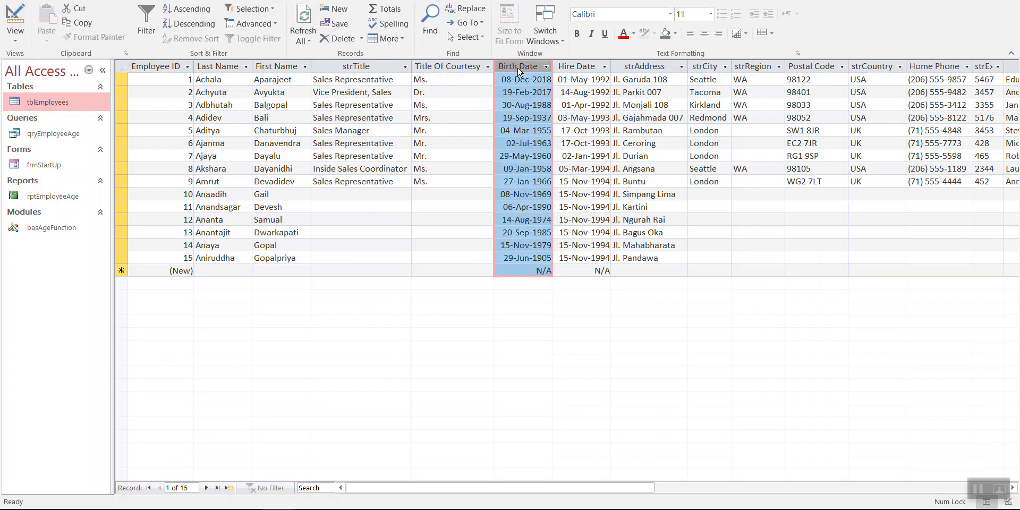
Reopen the basAgeFunction module in Design View and examine the two-line intAge calculation based on dtmBirthDate.
left_click(64, 228)
right_click(64, 228)
left_click(90, 237)
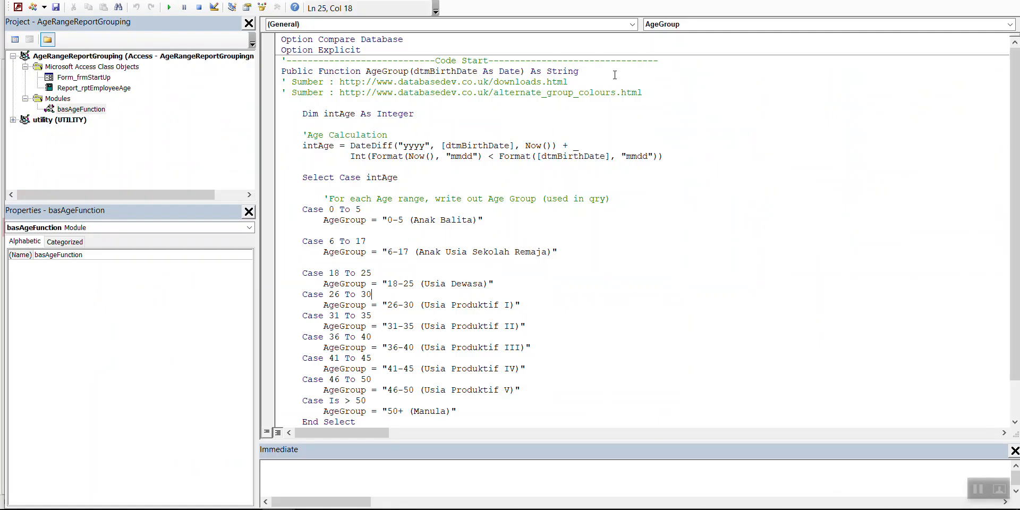
left_click(471, 118)
left_click(346, 162)
left_click(309, 137)
left_click(445, 156)
left_click_drag(688, 159, 306, 150)
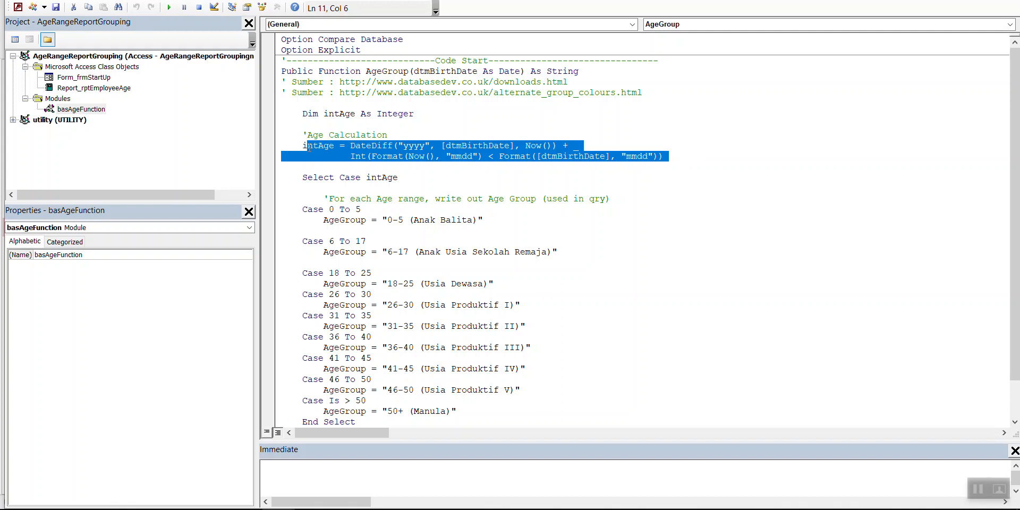
left_click(419, 169)
Examine how the intAge calculation feeds the Select Case age ranges in the AgeGroup function.
scroll(477, 171, "down", 1)
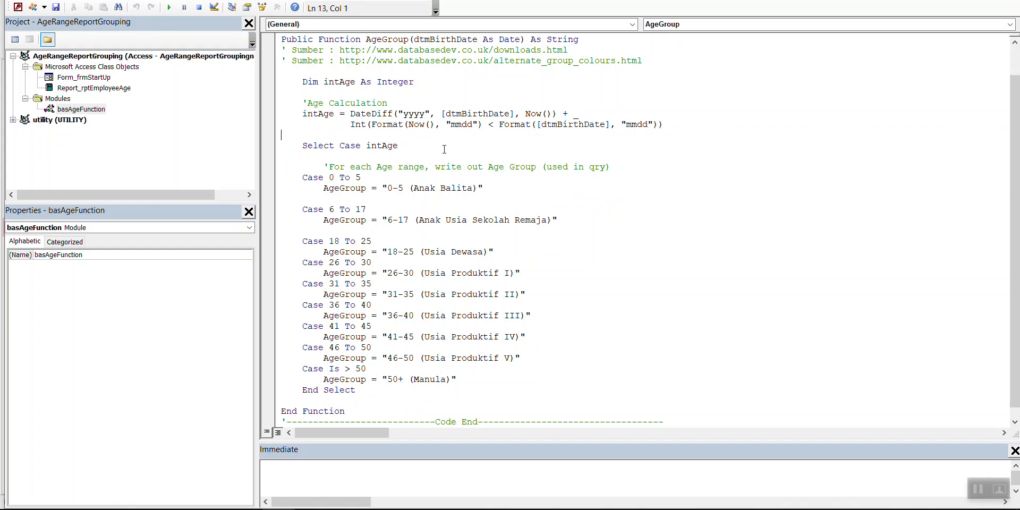
scroll(342, 147, "down", 1)
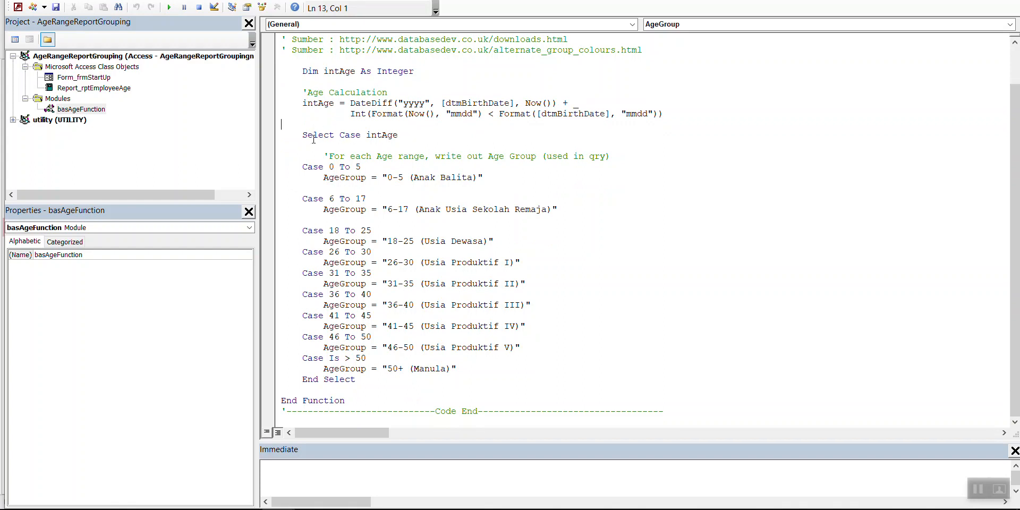
left_click(509, 157)
left_click(319, 104)
left_click_drag(303, 110, 391, 105)
left_click(323, 126)
left_click_drag(304, 104, 671, 113)
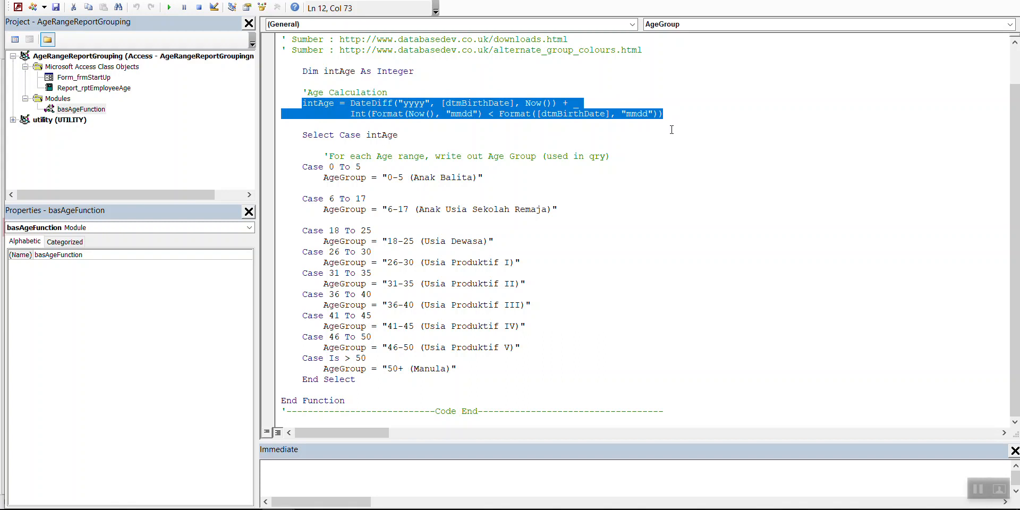
left_click(674, 131)
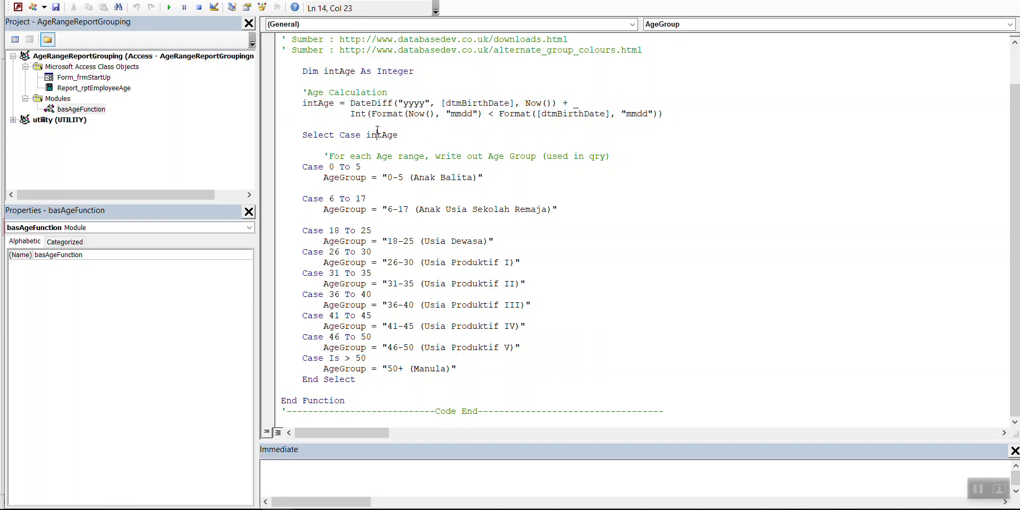
left_click(603, 142)
left_click(328, 166)
left_click(394, 103)
left_click(686, 113)
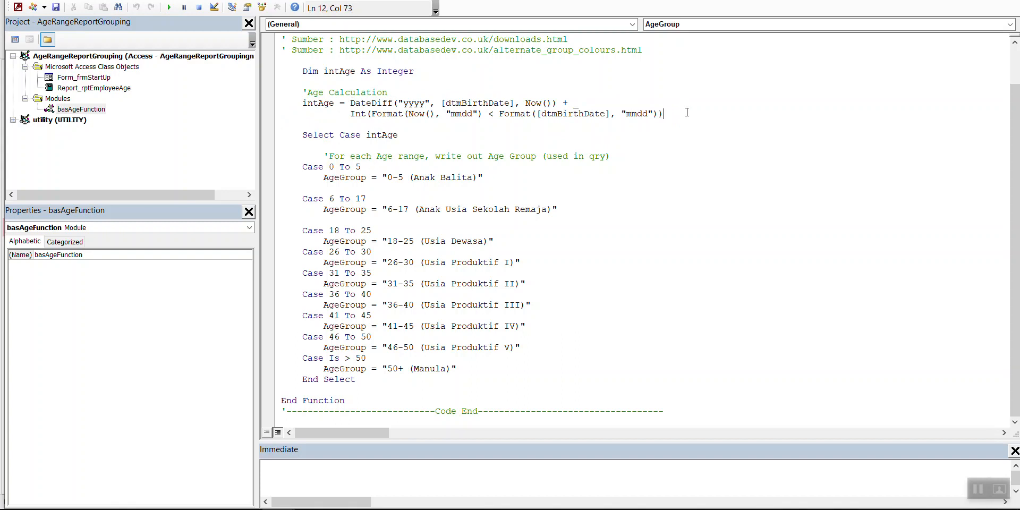
Examine the individual Case branches of the AgeGroup function, from Case 0 To 5 through Case Is > 50.
left_click(326, 168)
left_click(363, 167)
left_click(372, 199)
left_click_drag(302, 167, 368, 165)
left_click_drag(296, 358, 373, 357)
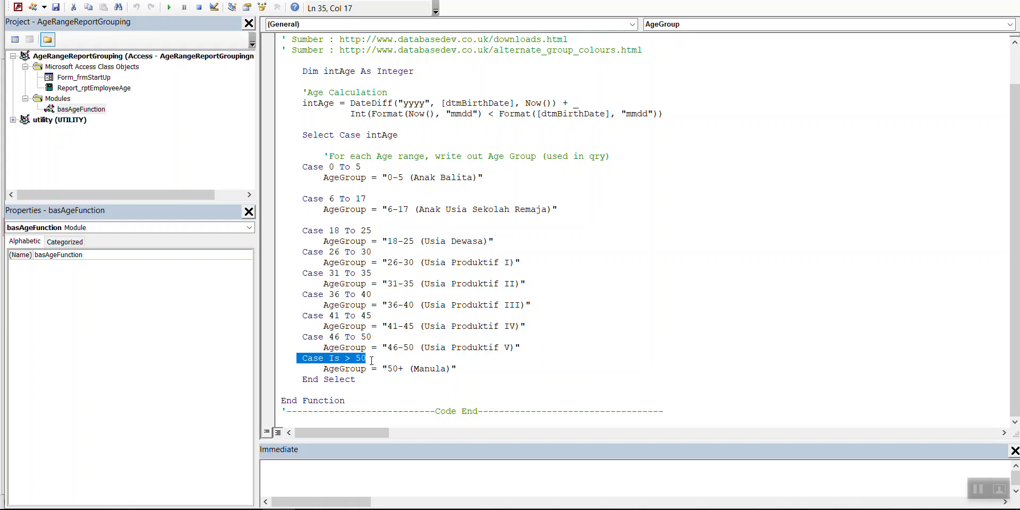
left_click(373, 357)
left_click(485, 365)
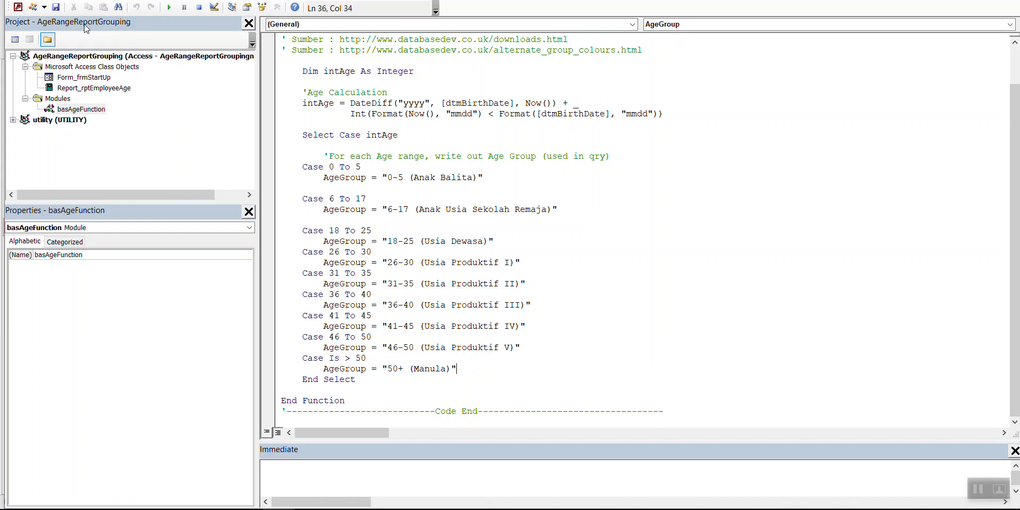
Save the basAgeFunction module and close tblEmployees in Access to return to the Group Kelompok Umur Siswa report preview.
left_click(55, 8)
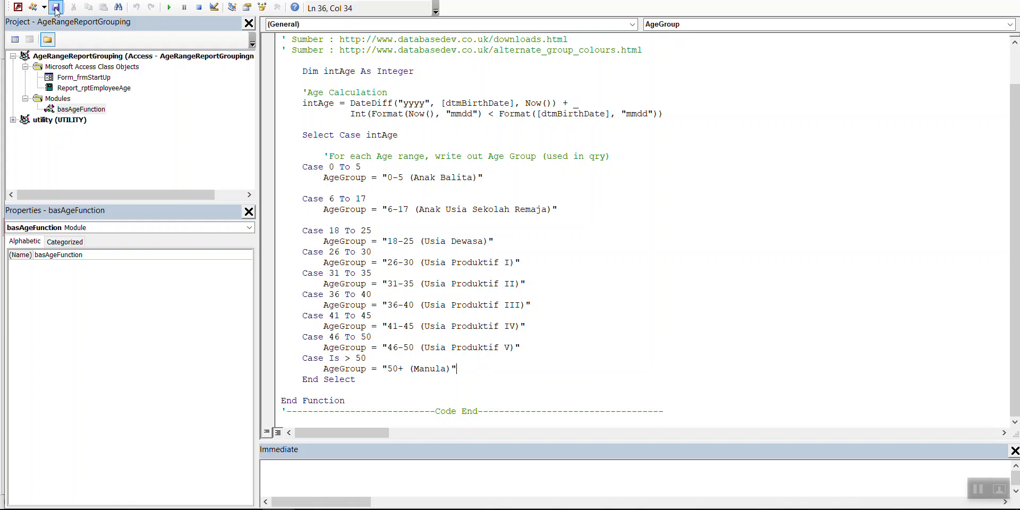
left_click(17, 9)
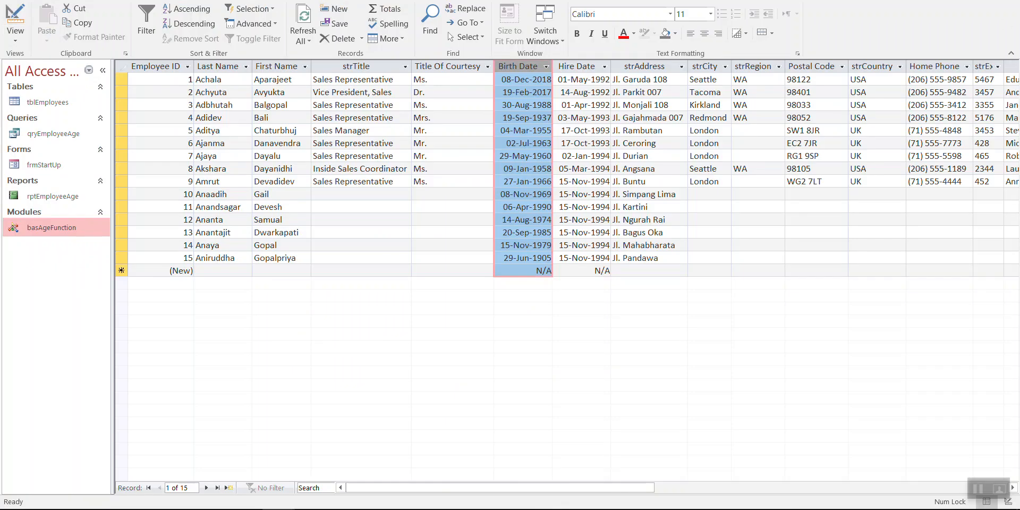
key("ctrl+w")
key("ctrl+w")
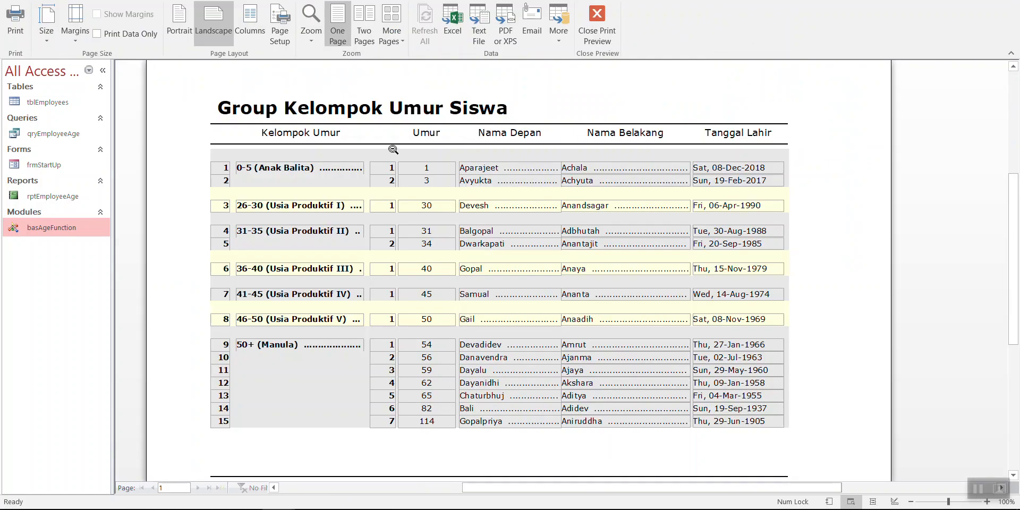
left_click(507, 140)
left_click(500, 154)
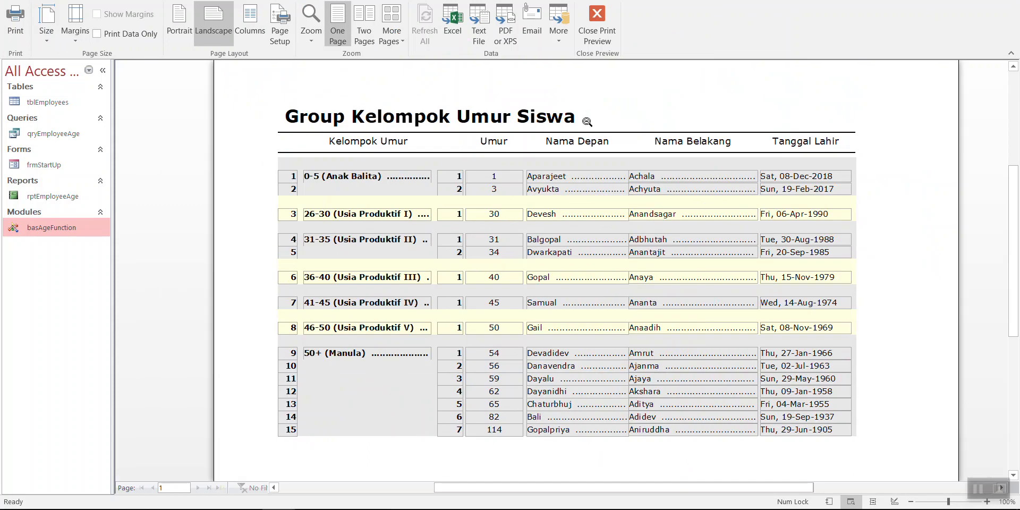
Switch the report to Design View and inspect the On Format event of the AgeGrps Header section.
right_click(602, 108)
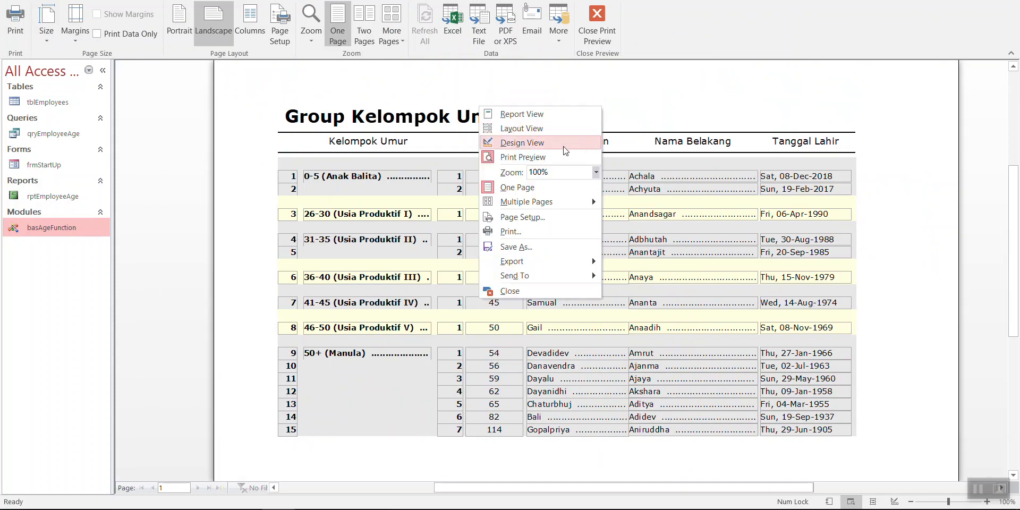
left_click(565, 151)
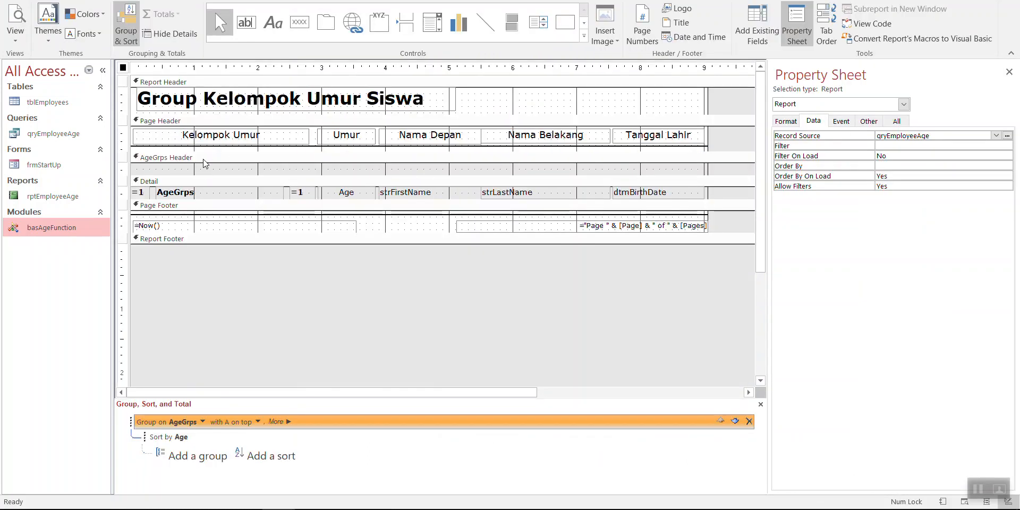
left_click(205, 159)
left_click(841, 121)
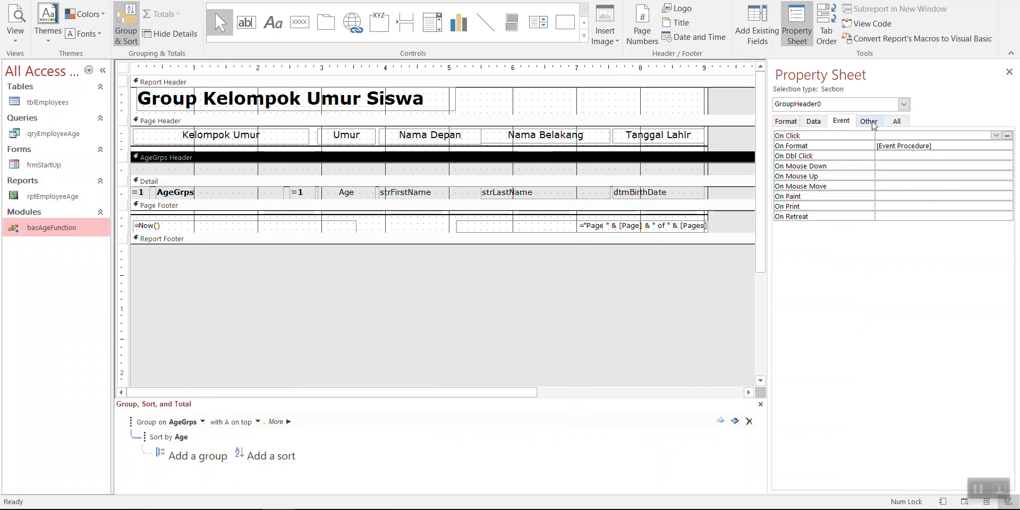
left_click(891, 147)
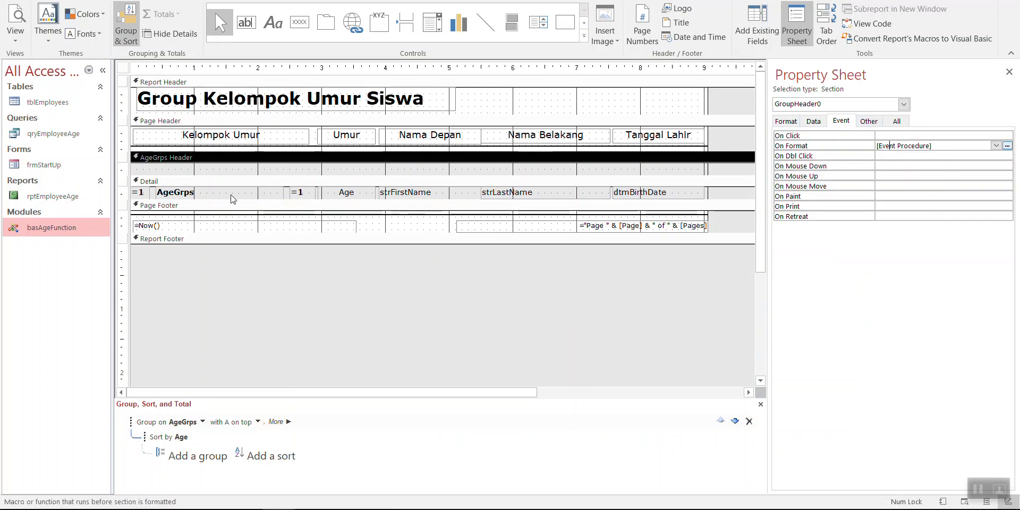
Preview the report's group row colours, return to Design View, and open the AgeGrps Header's On Format event procedure.
left_click(15, 19)
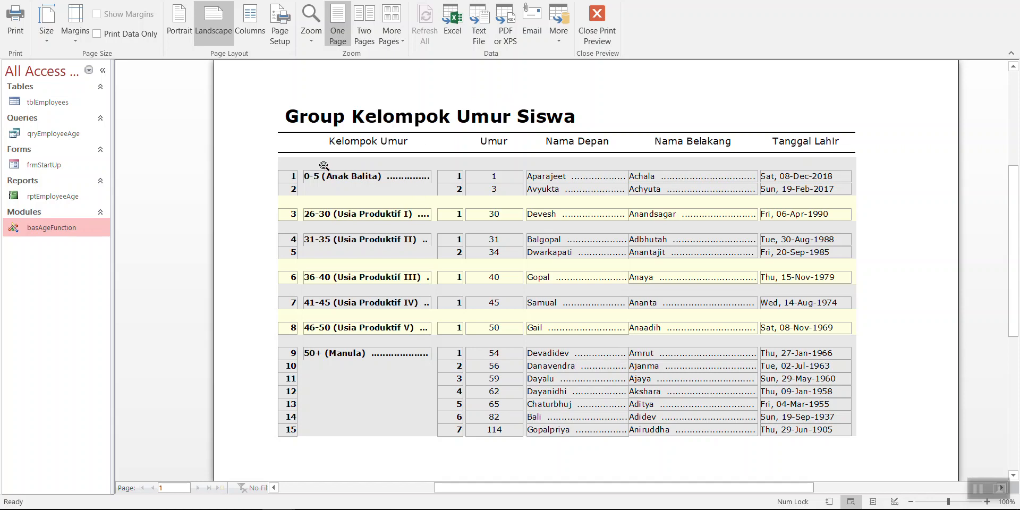
right_click(440, 159)
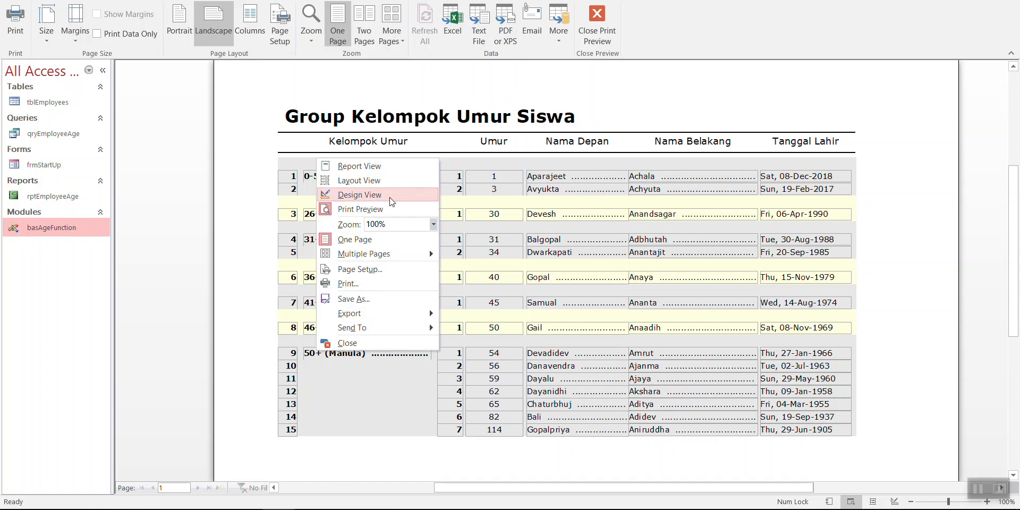
left_click(380, 200)
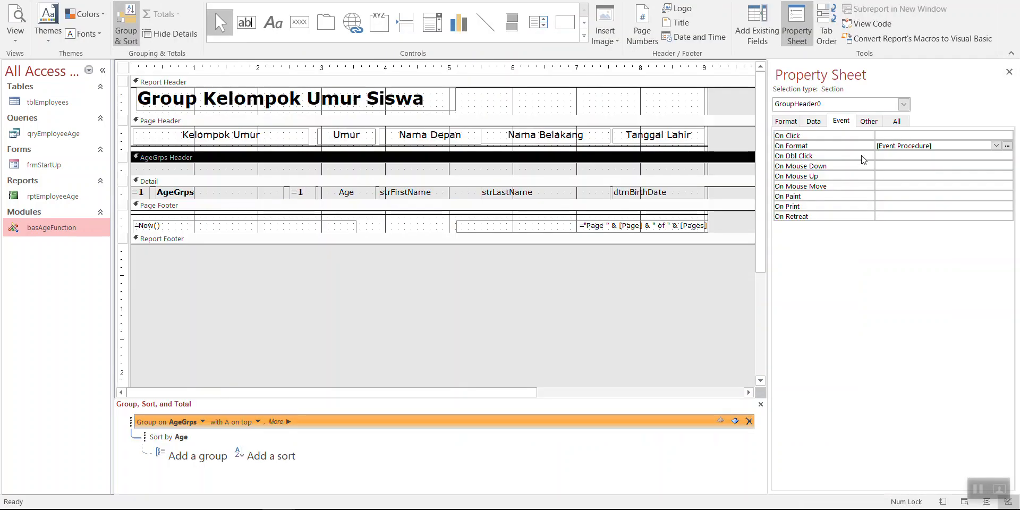
left_click(202, 182)
left_click(204, 160)
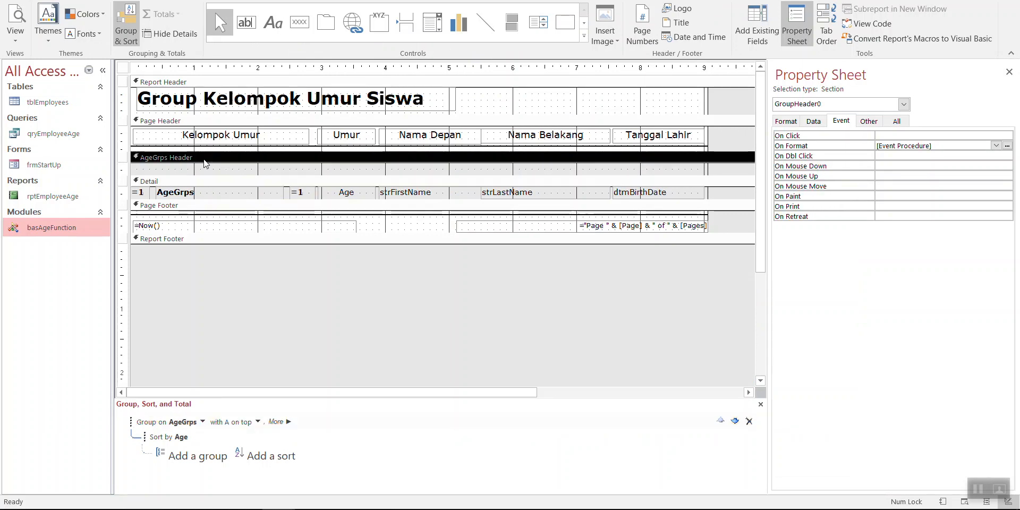
left_click(1006, 146)
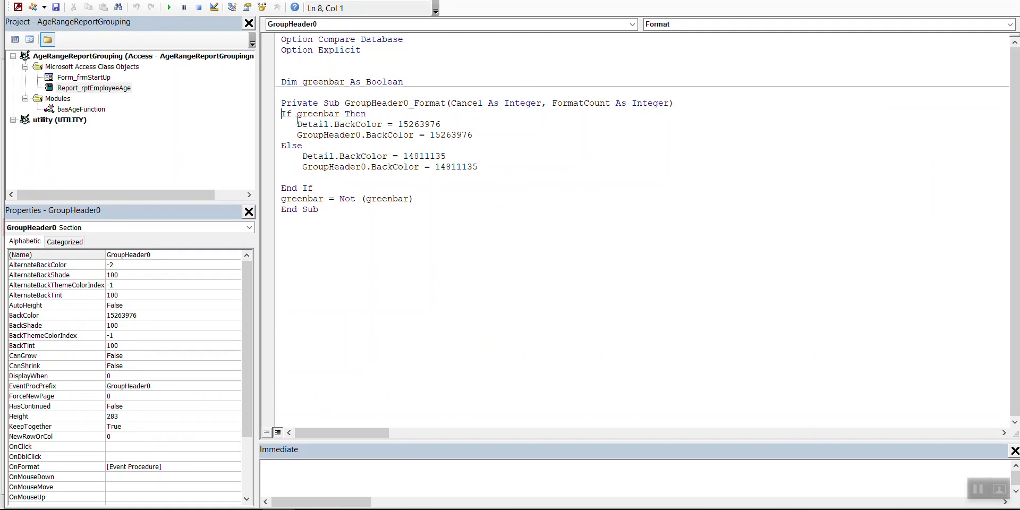
Examine the GroupHeader0_Format code that alternates the Detail and GroupHeader0 BackColor values using the greenbar flag.
left_click_drag(282, 113, 435, 195)
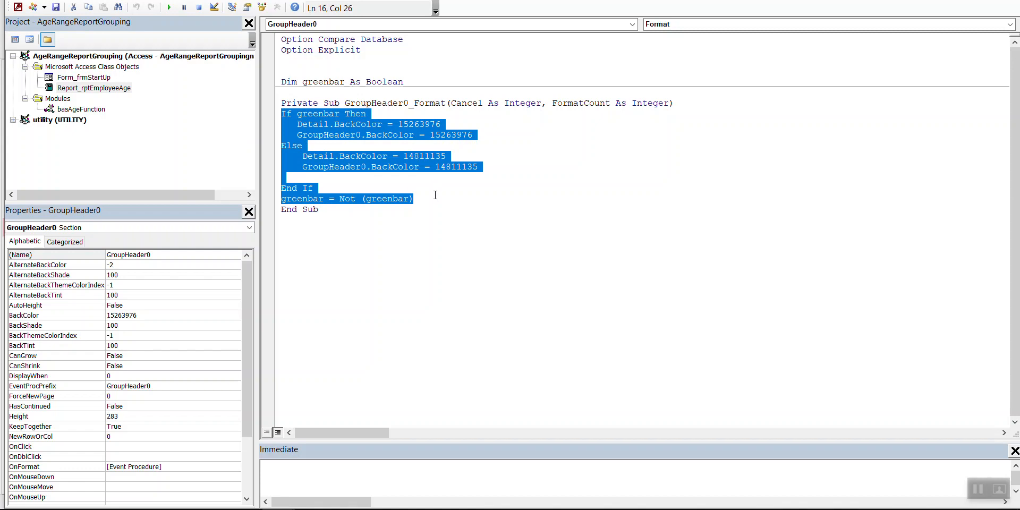
left_click(518, 198)
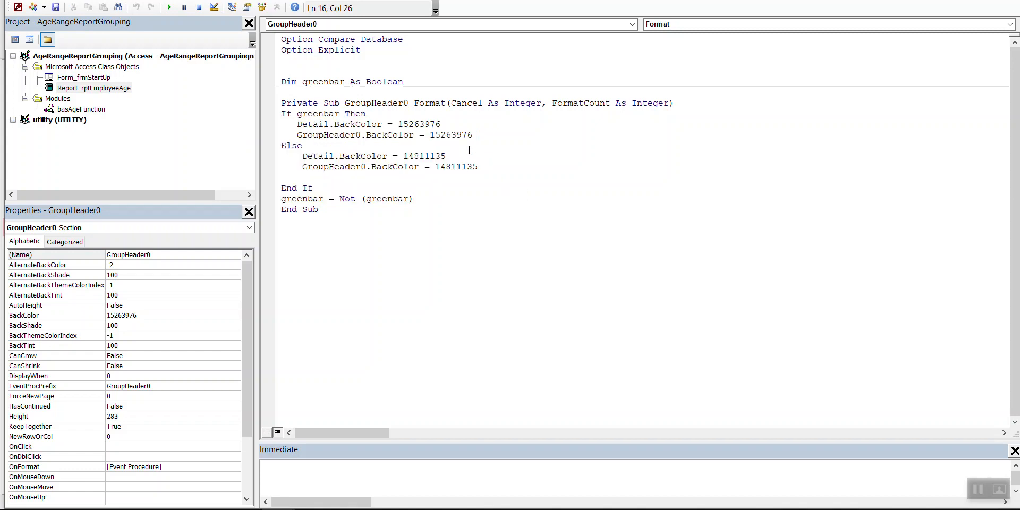
left_click(419, 124)
left_click(466, 136)
left_click(447, 177)
left_click(298, 124)
left_click(478, 128)
left_click(387, 136)
left_click(310, 127)
left_click(317, 136)
Return to the report in Access and view its alternating group colours in Print Preview.
left_click(955, 1)
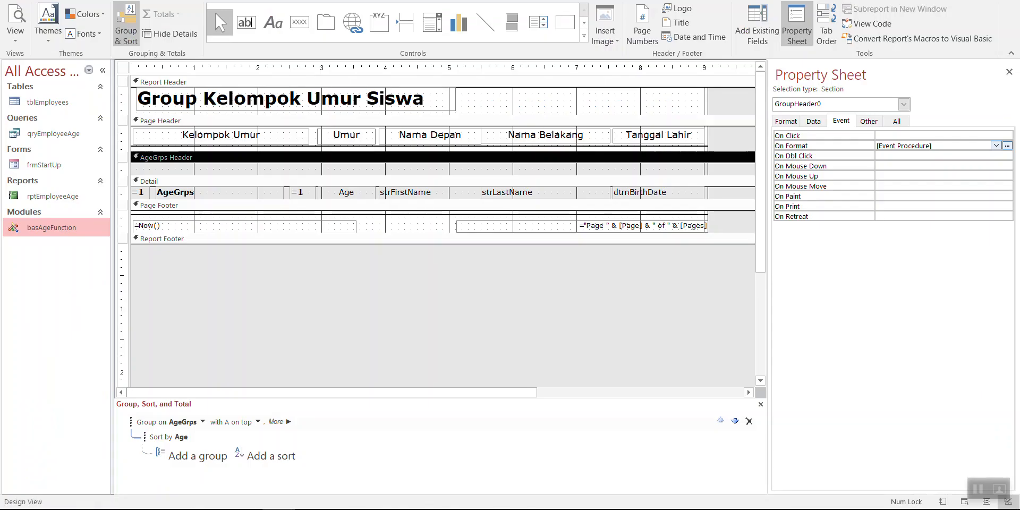
left_click(16, 18)
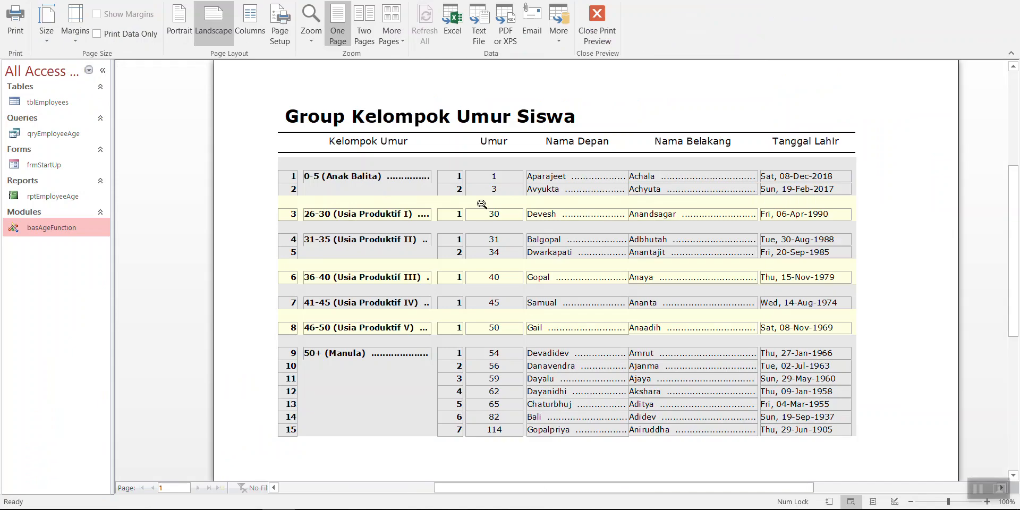
left_click(528, 155)
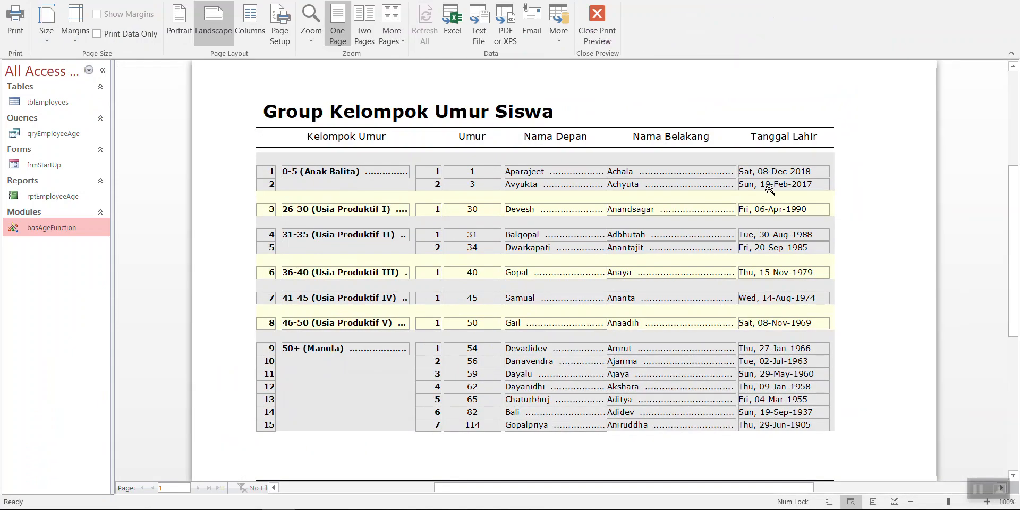